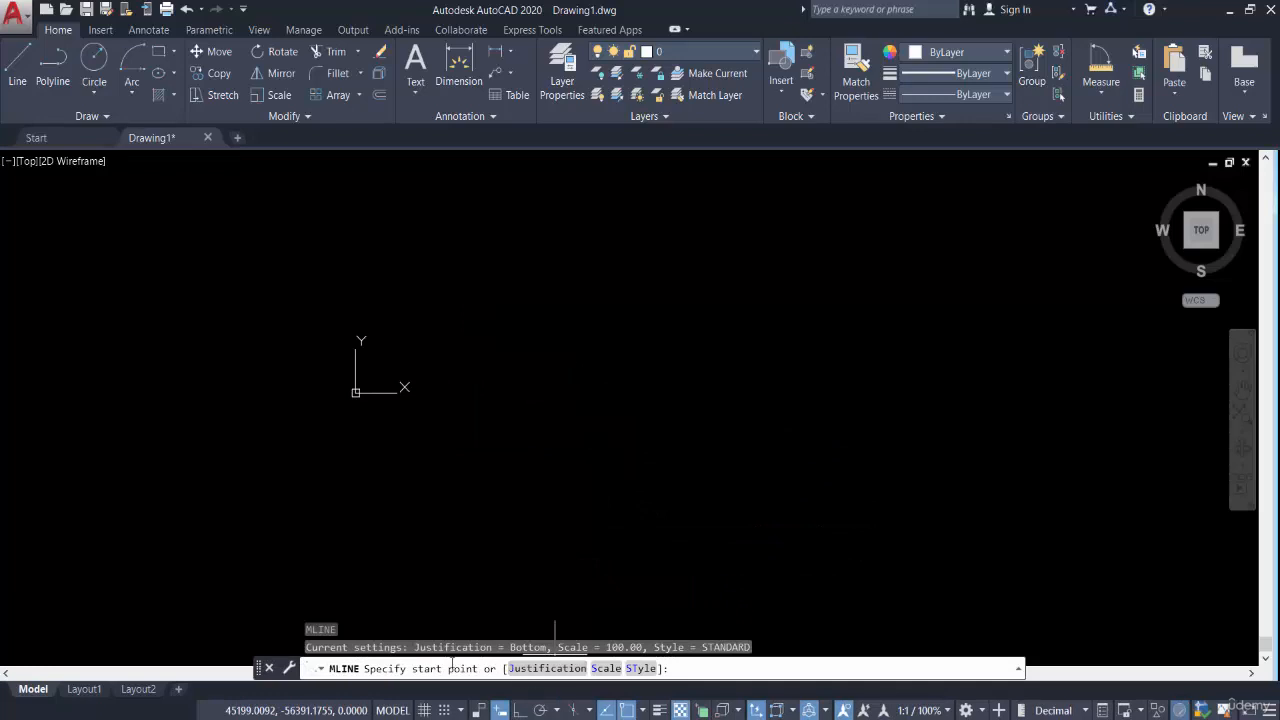
{"action": "left_click", "coordinate": [555, 670]}
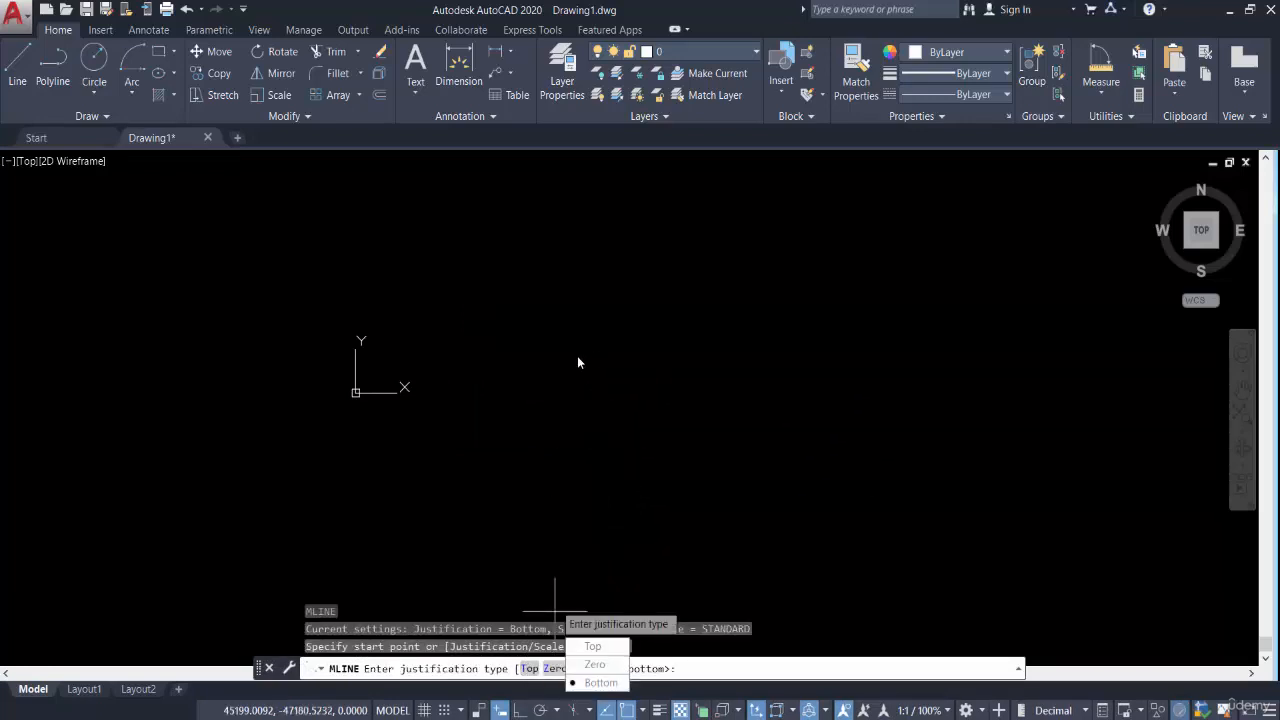
{"action": "key", "text": "Escape"}
{"action": "left_click", "coordinate": [560, 297]}
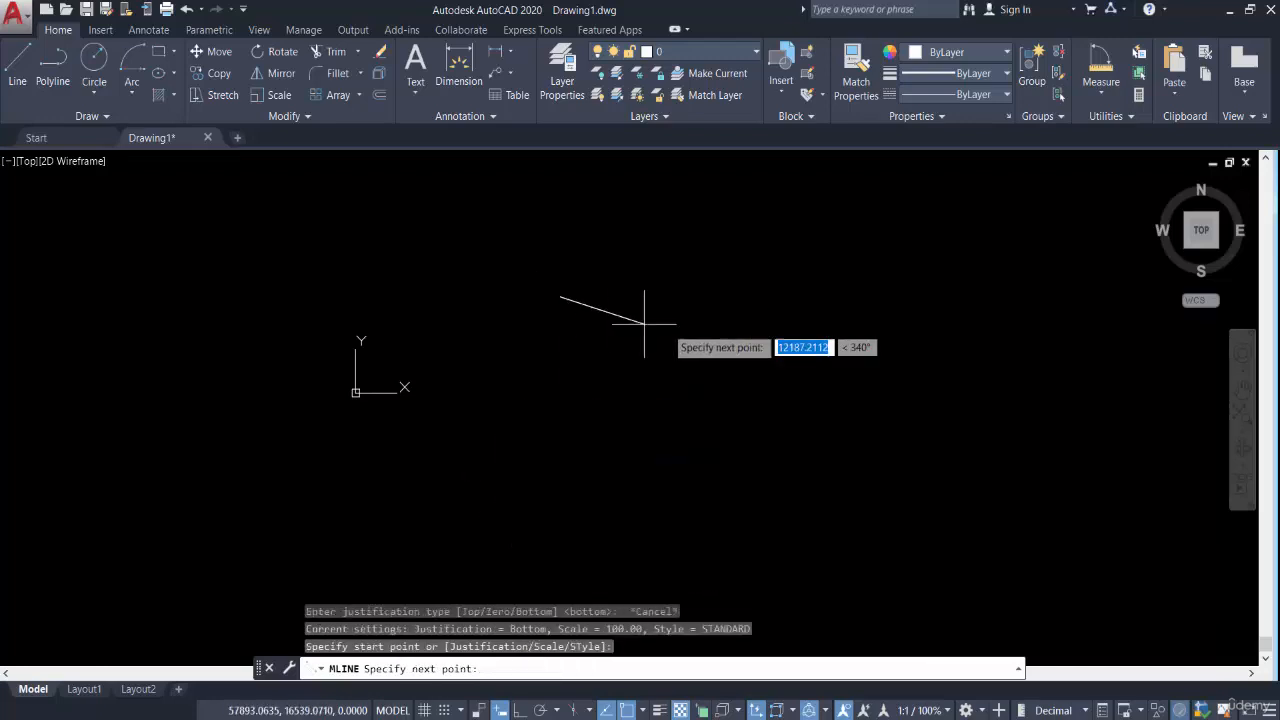
{"action": "key", "text": "Escape"}
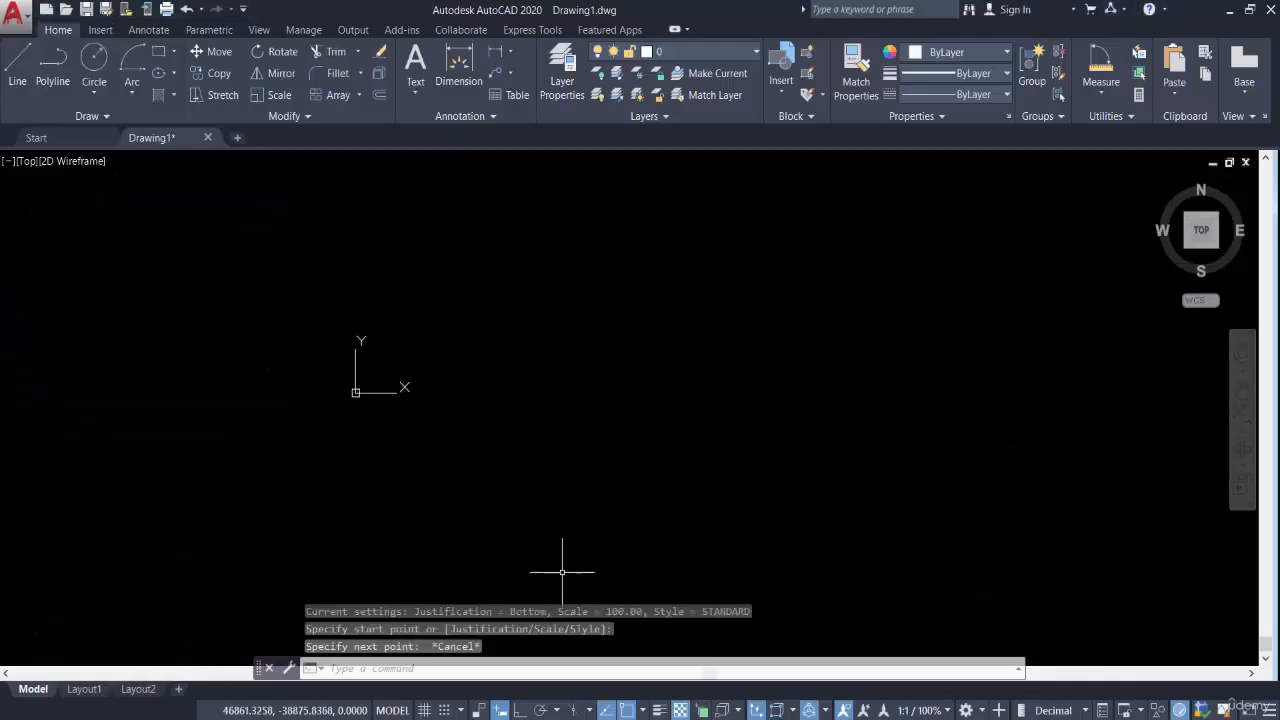
Step: Set the multiline justification to Top, turn on Ortho mode, and cancel the trial segment
{"action": "key", "text": "Return"}
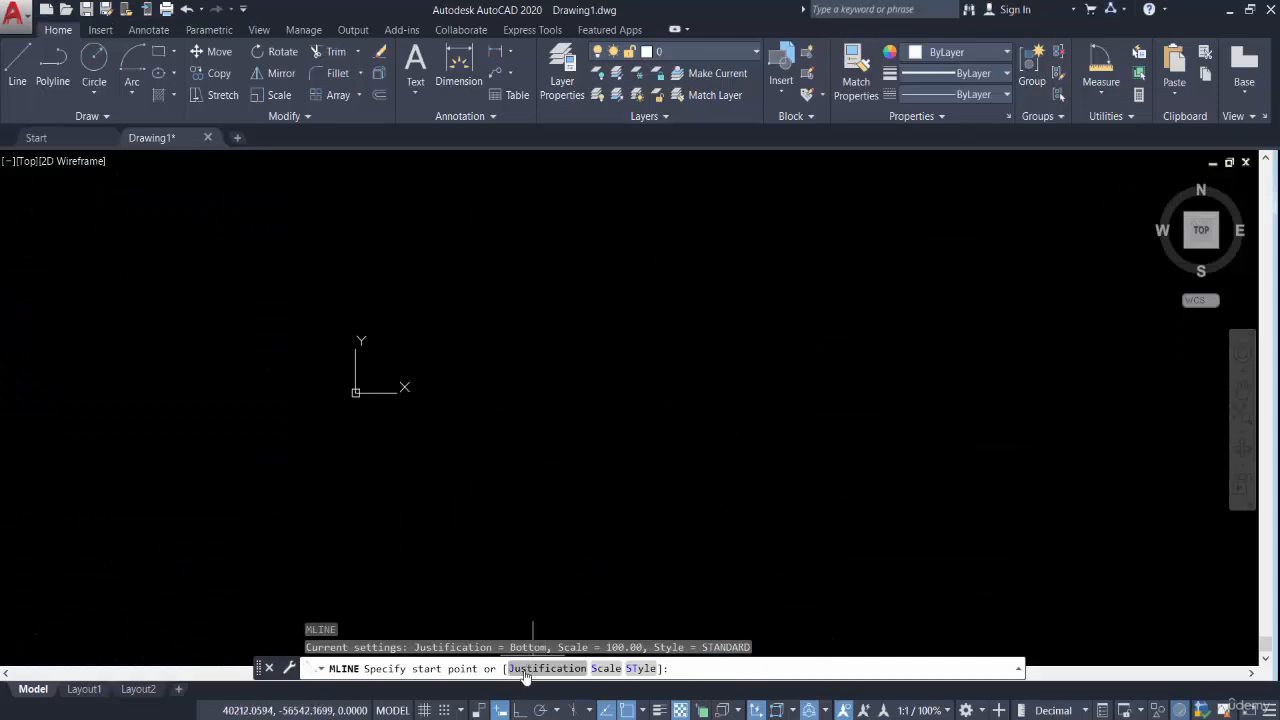
{"action": "left_click", "coordinate": [545, 668]}
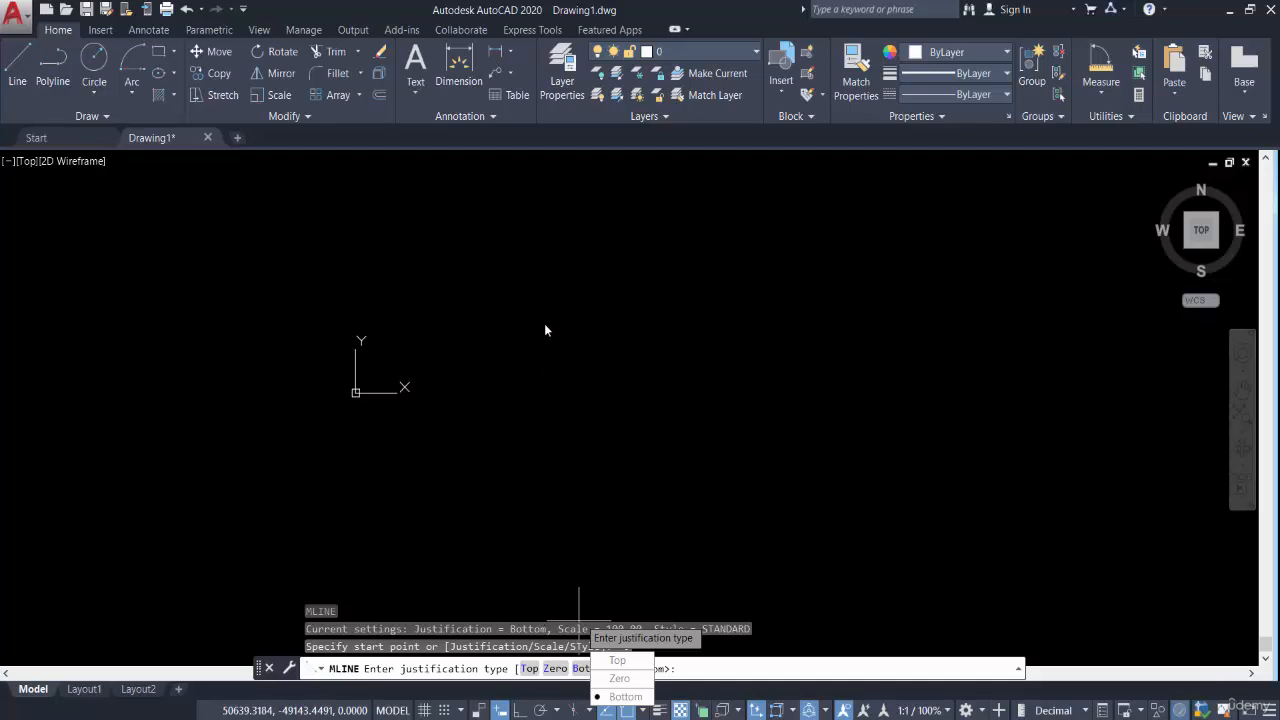
{"action": "left_click", "coordinate": [524, 669]}
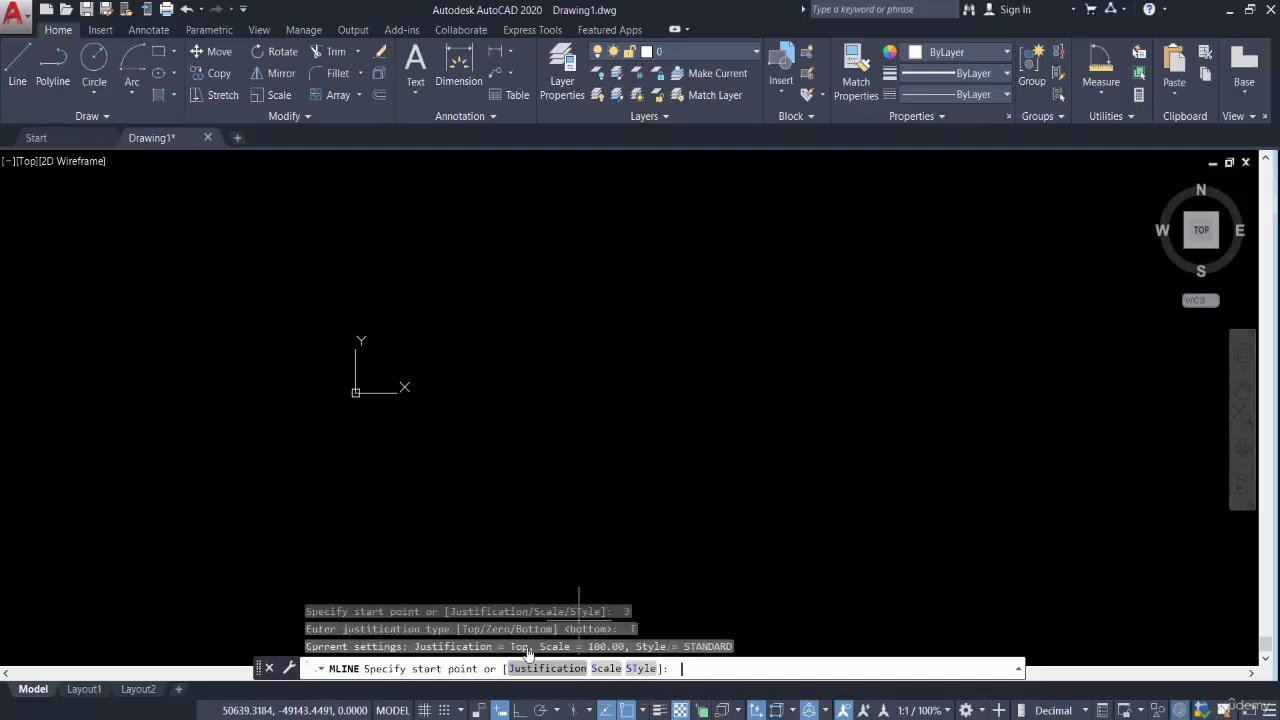
{"action": "left_click", "coordinate": [597, 315]}
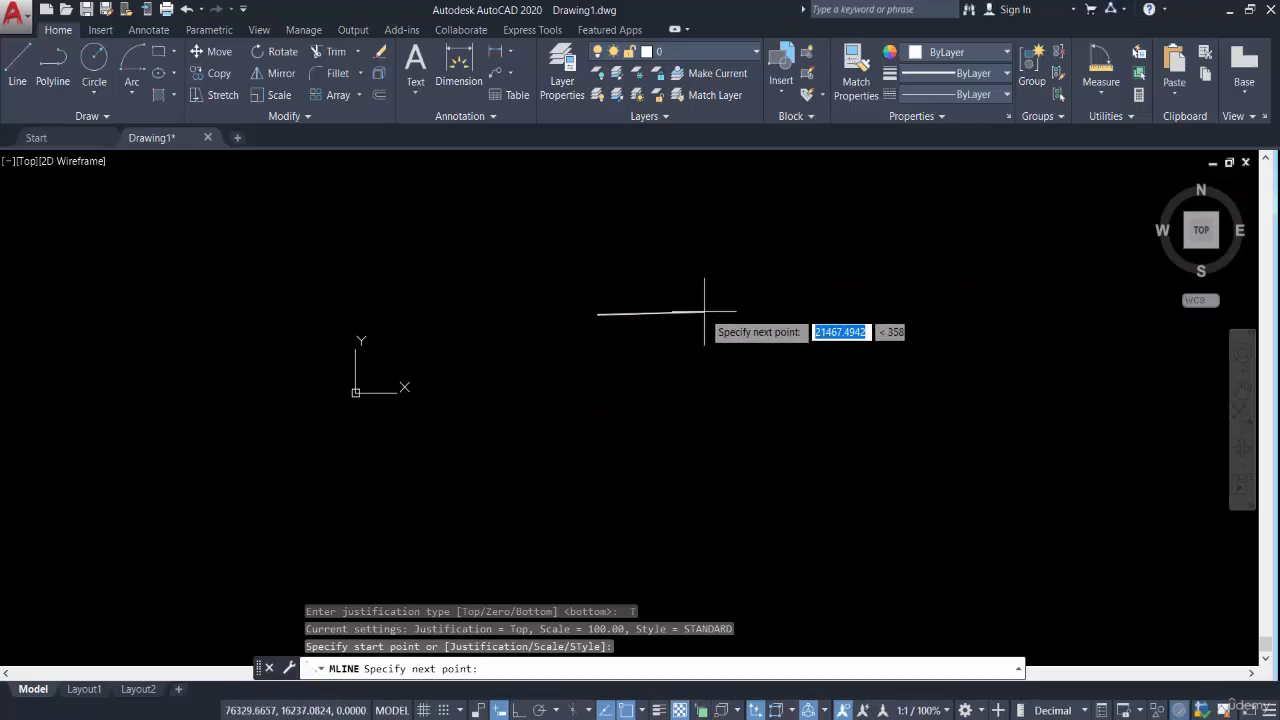
{"action": "left_click", "coordinate": [526, 710]}
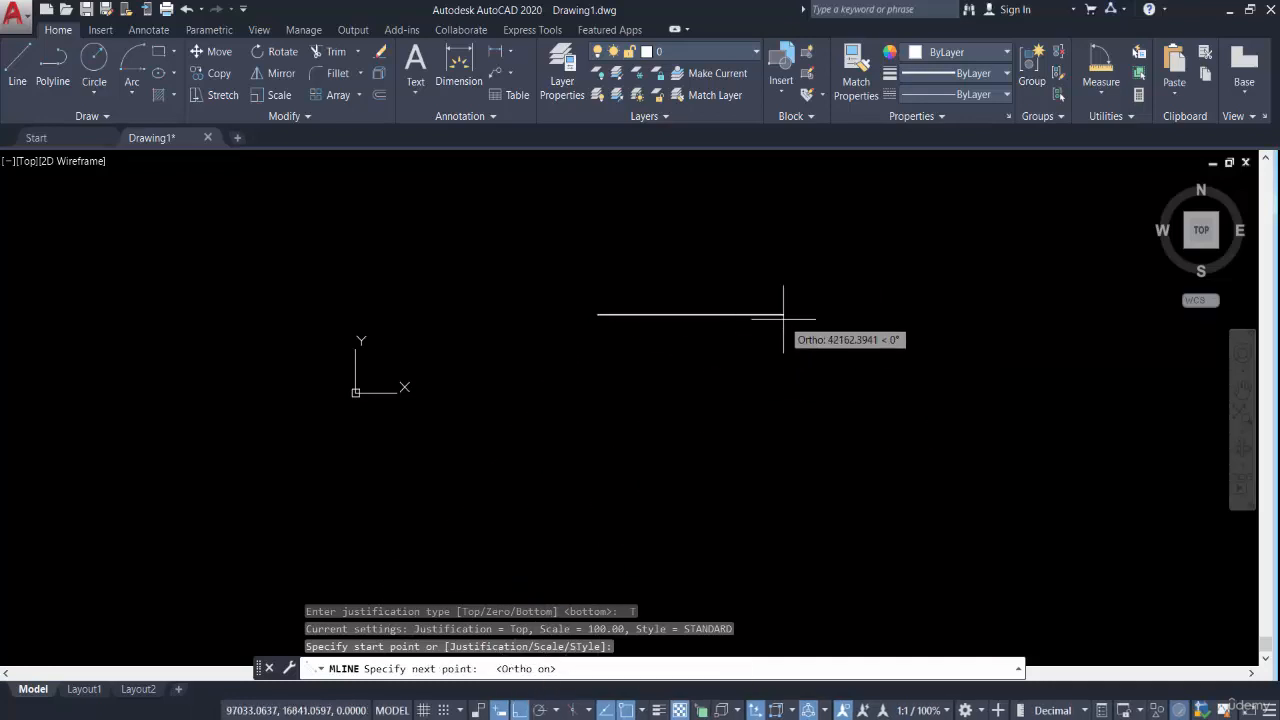
{"action": "key", "text": "Escape"}
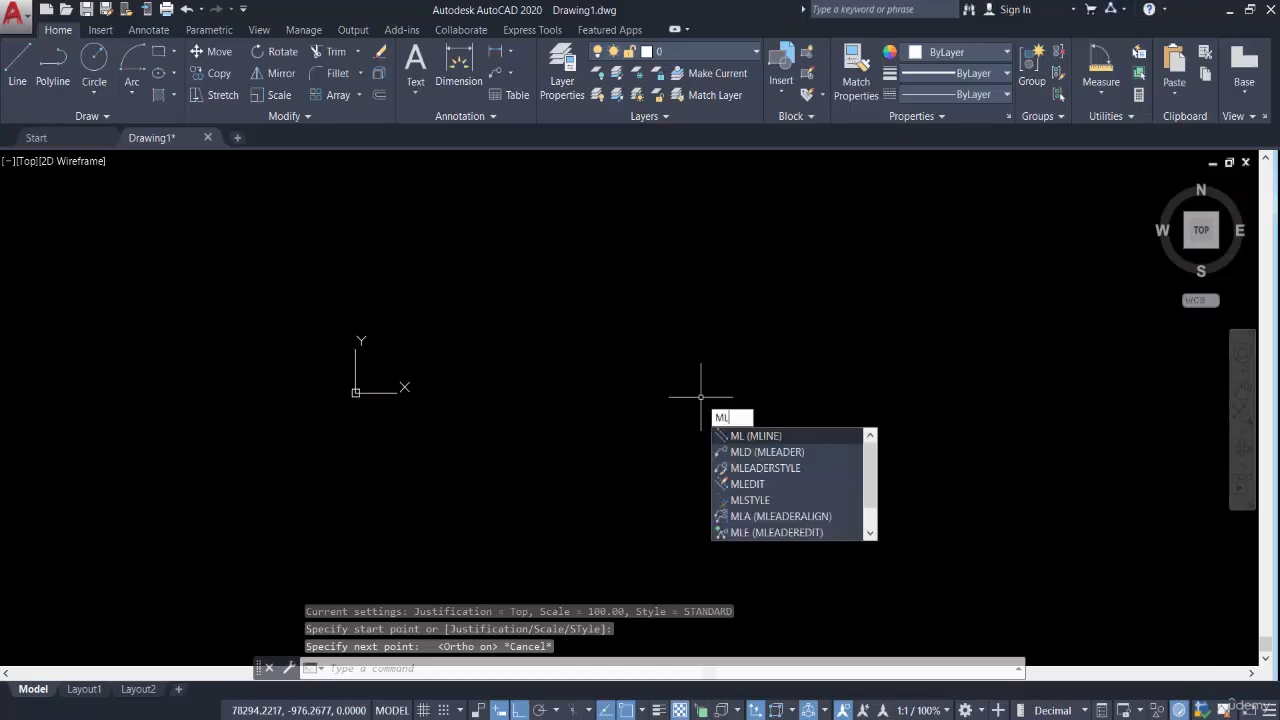
Step: Restart the multiline command with a scale of 20 and Top justification
{"action": "key", "text": "Return"}
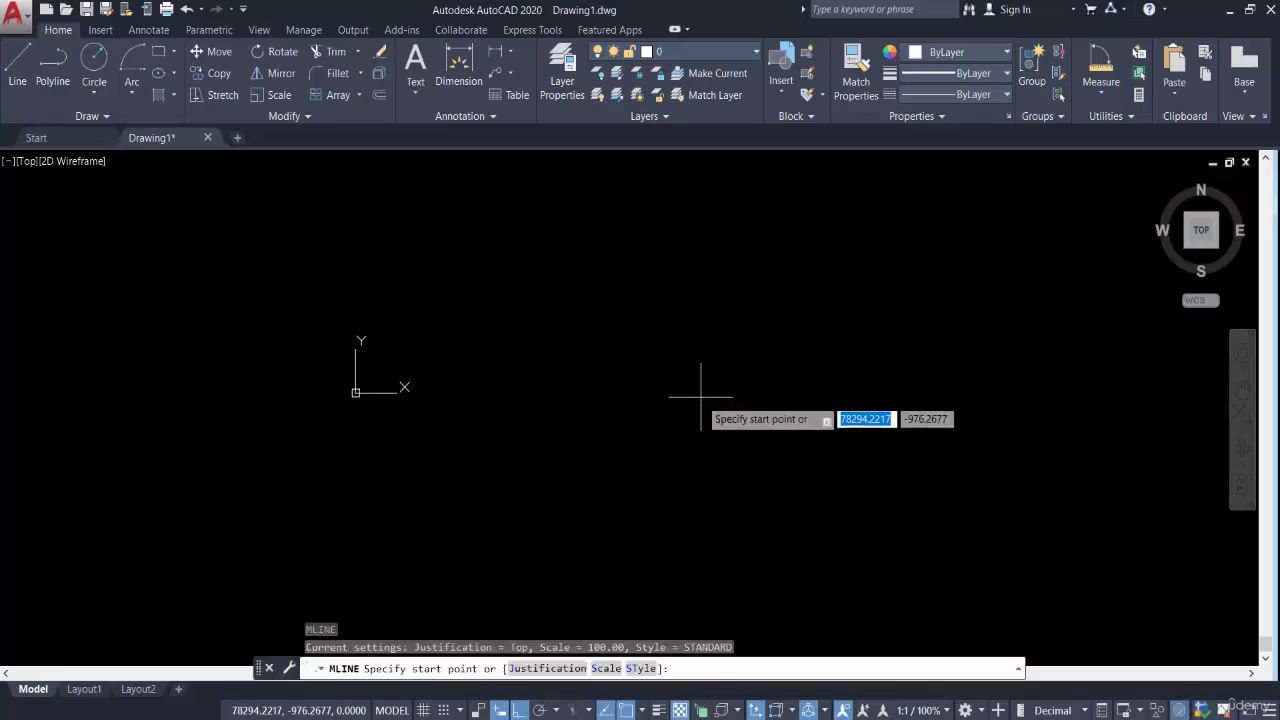
{"action": "left_click", "coordinate": [606, 669]}
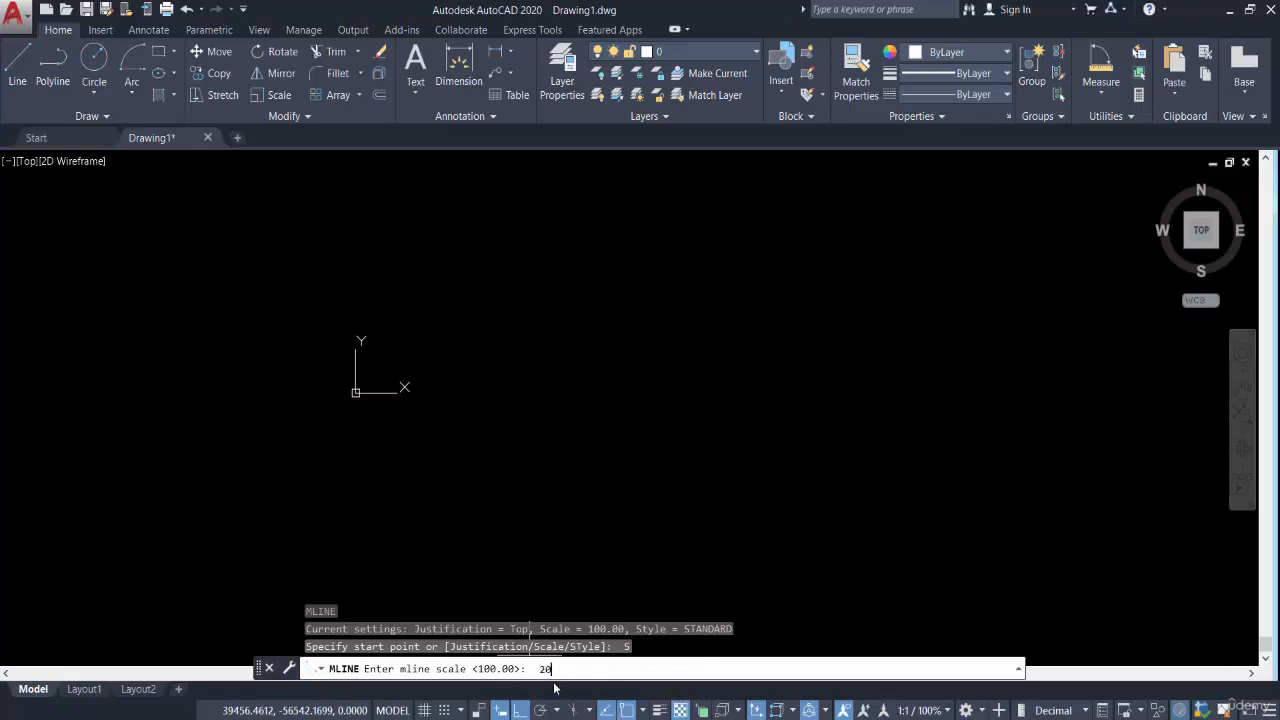
{"action": "key", "text": "Return"}
{"action": "left_click", "coordinate": [543, 668]}
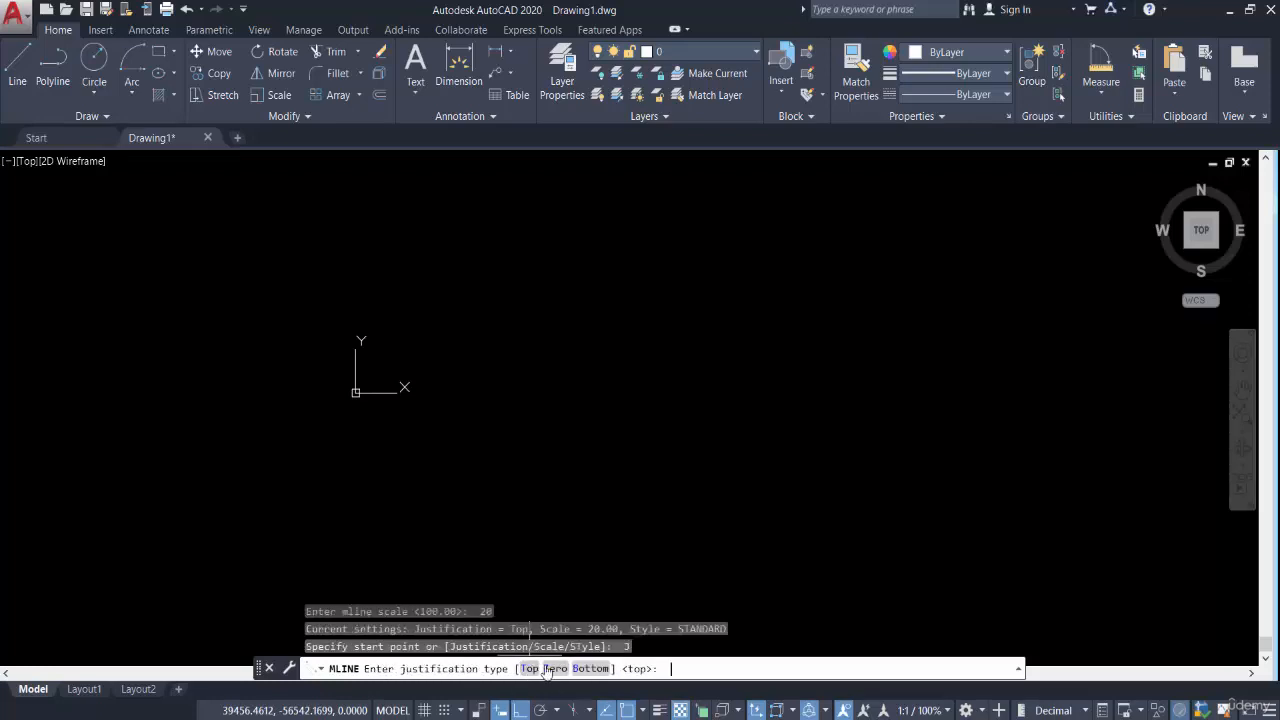
{"action": "left_click", "coordinate": [533, 668]}
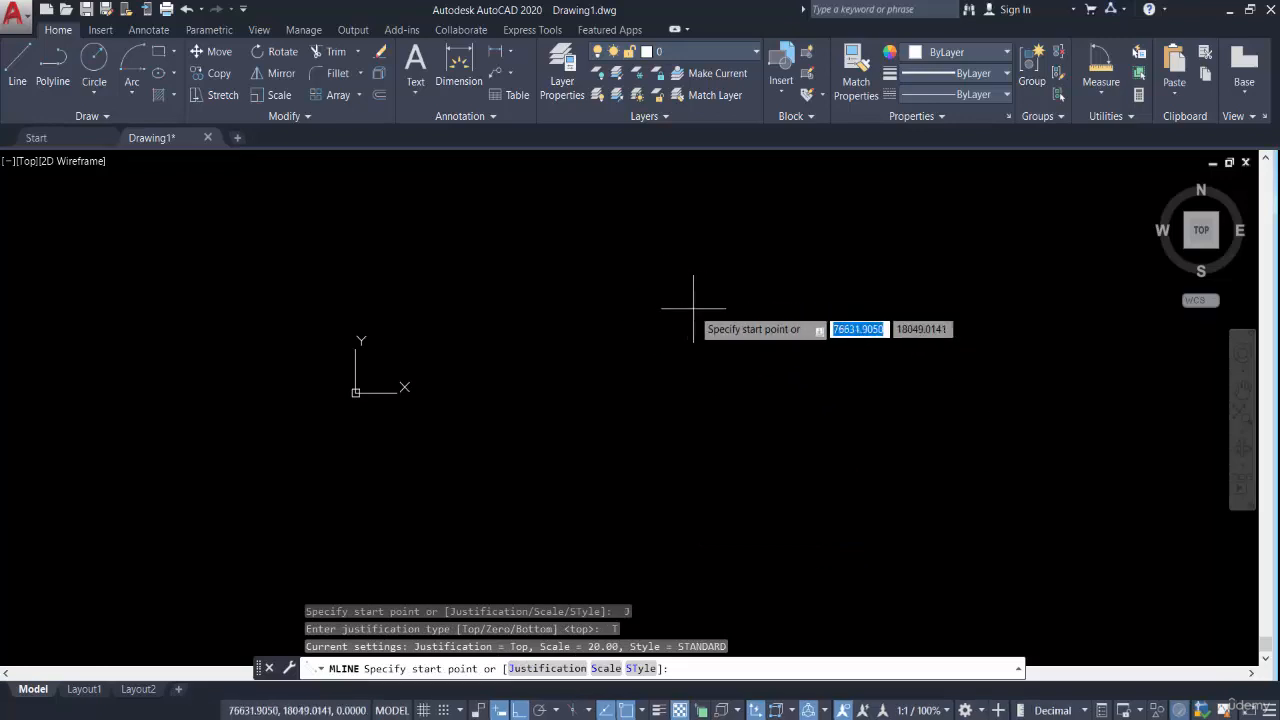
Step: Draw an open, right-angled multiline of five segments, beginning with a horizontal top segment about 41,600 units long
{"action": "left_click", "coordinate": [692, 310]}
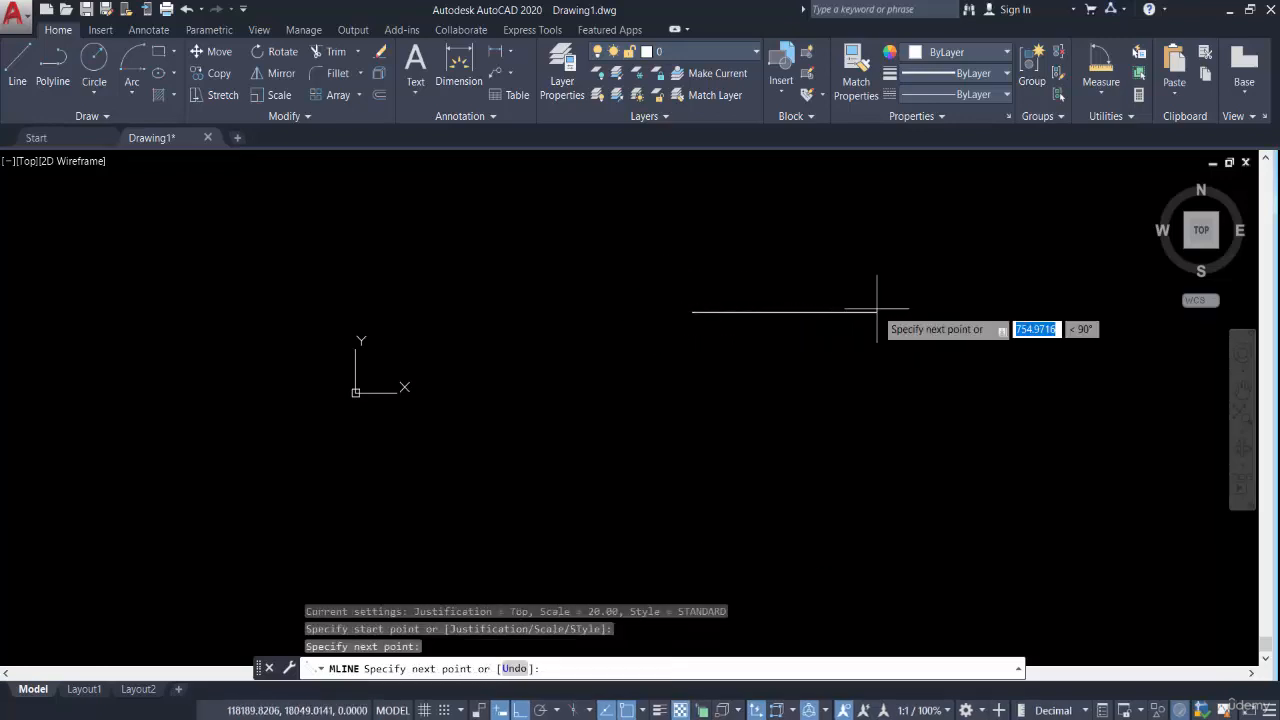
{"action": "left_click", "coordinate": [877, 311]}
{"action": "left_click", "coordinate": [877, 479]}
{"action": "left_click", "coordinate": [780, 479]}
{"action": "left_click", "coordinate": [780, 385]}
{"action": "left_click", "coordinate": [700, 385]}
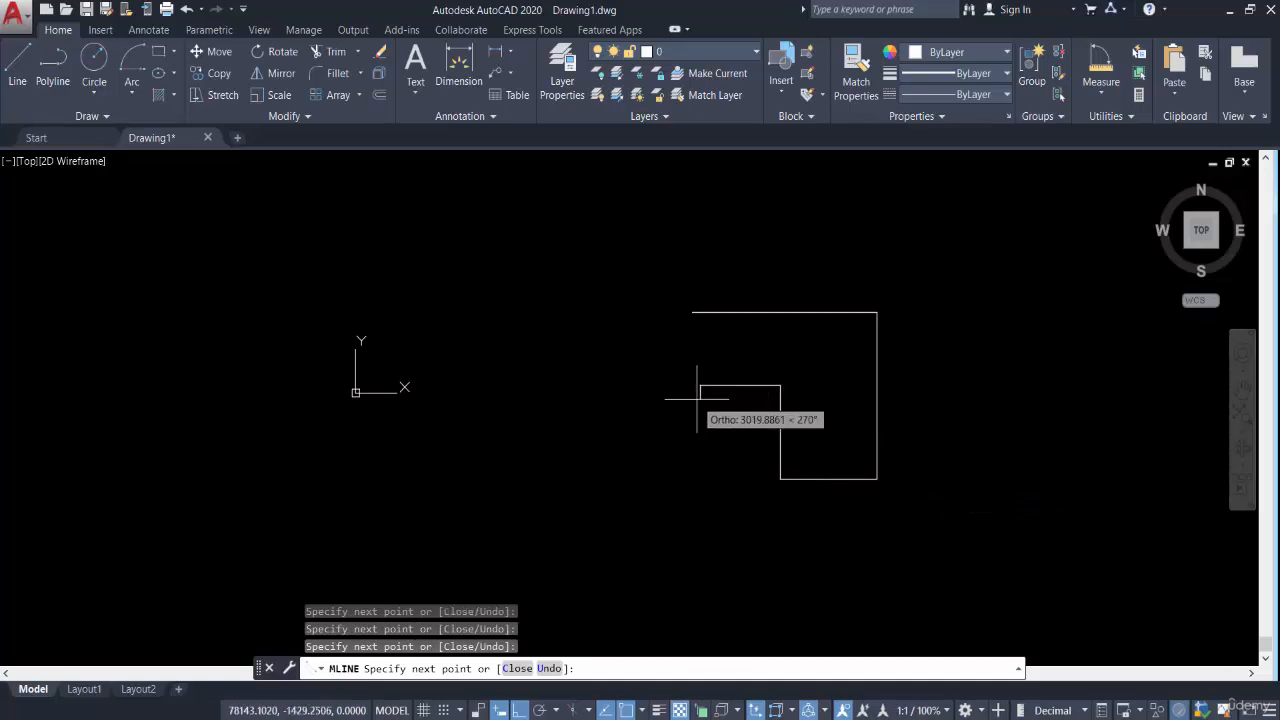
{"action": "scroll", "coordinate": [747, 402], "scroll_direction": "up", "scroll_amount": 10}
{"action": "scroll", "coordinate": [731, 441], "scroll_direction": "down", "scroll_amount": 4}
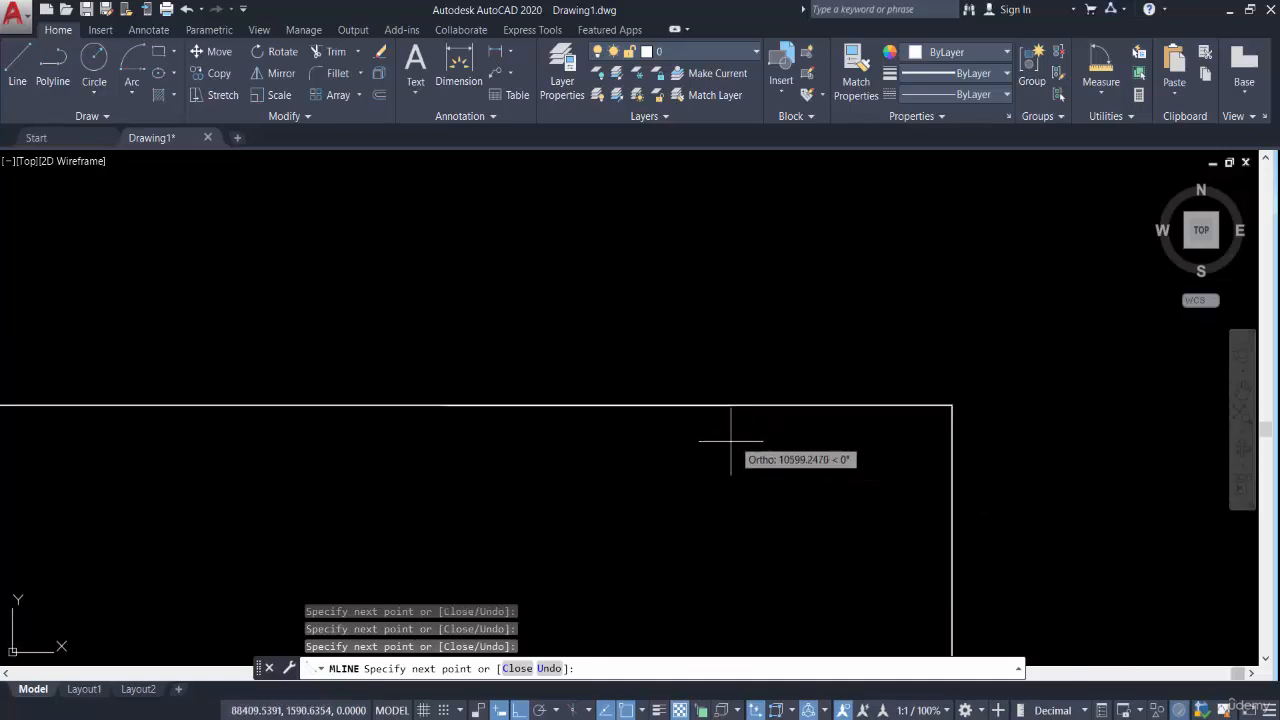
{"action": "key", "text": "Escape"}
{"action": "scroll", "coordinate": [677, 411], "scroll_direction": "down", "scroll_amount": 4}
{"action": "scroll", "coordinate": [737, 423], "scroll_direction": "up", "scroll_amount": 9}
{"action": "scroll", "coordinate": [790, 268], "scroll_direction": "down", "scroll_amount": 10}
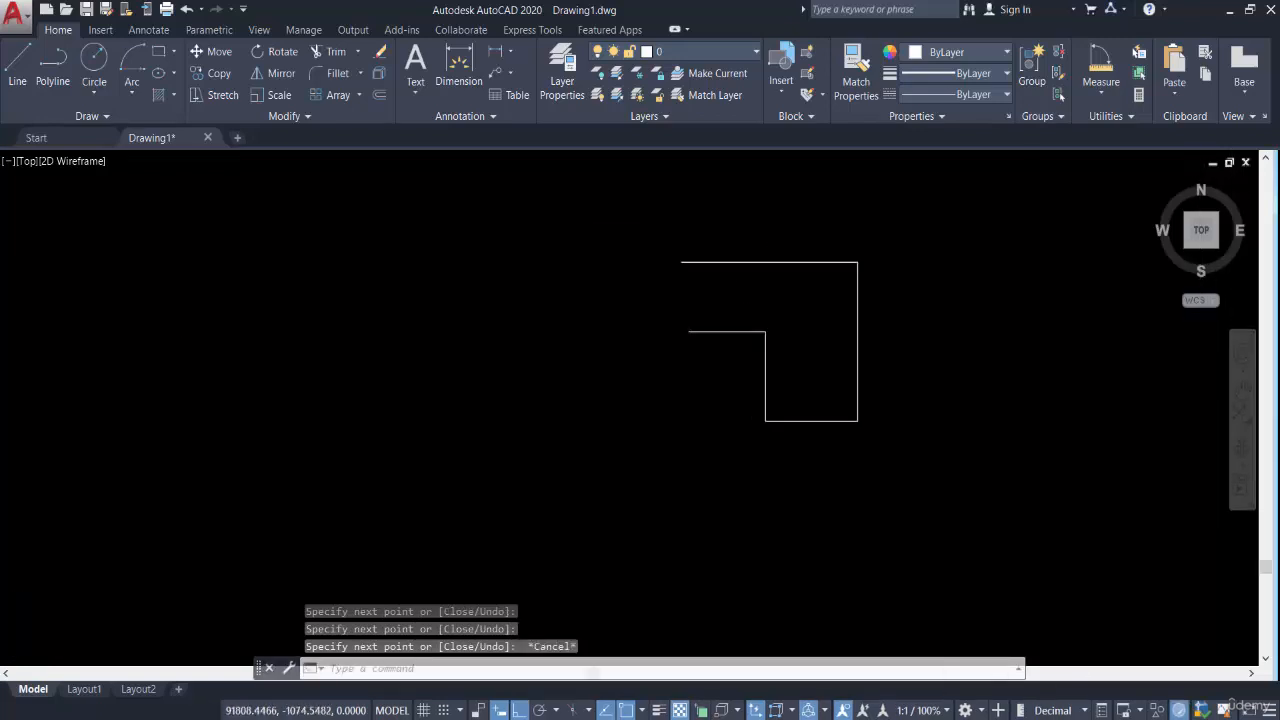
{"action": "scroll", "coordinate": [550, 345], "scroll_direction": "down", "scroll_amount": 2}
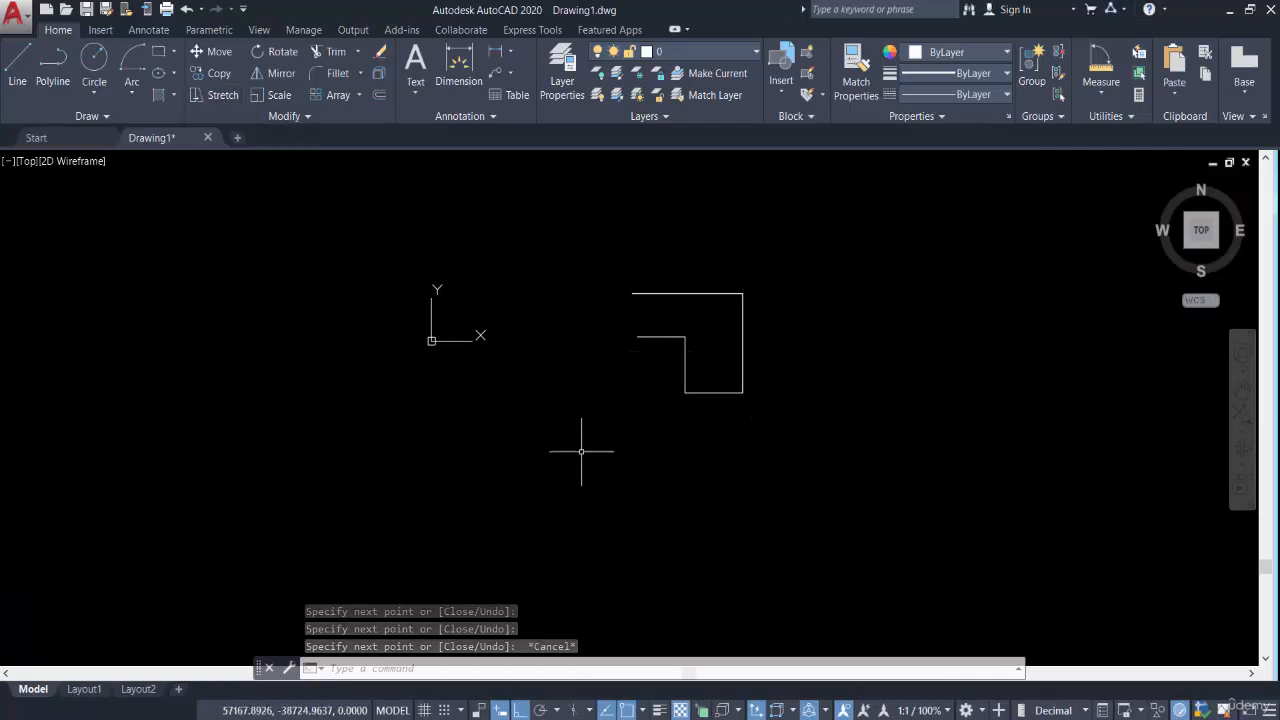
Step: Start another multiline with its scale set to 200 and its justification to Top
{"action": "key", "text": "Return"}
{"action": "left_click", "coordinate": [604, 668]}
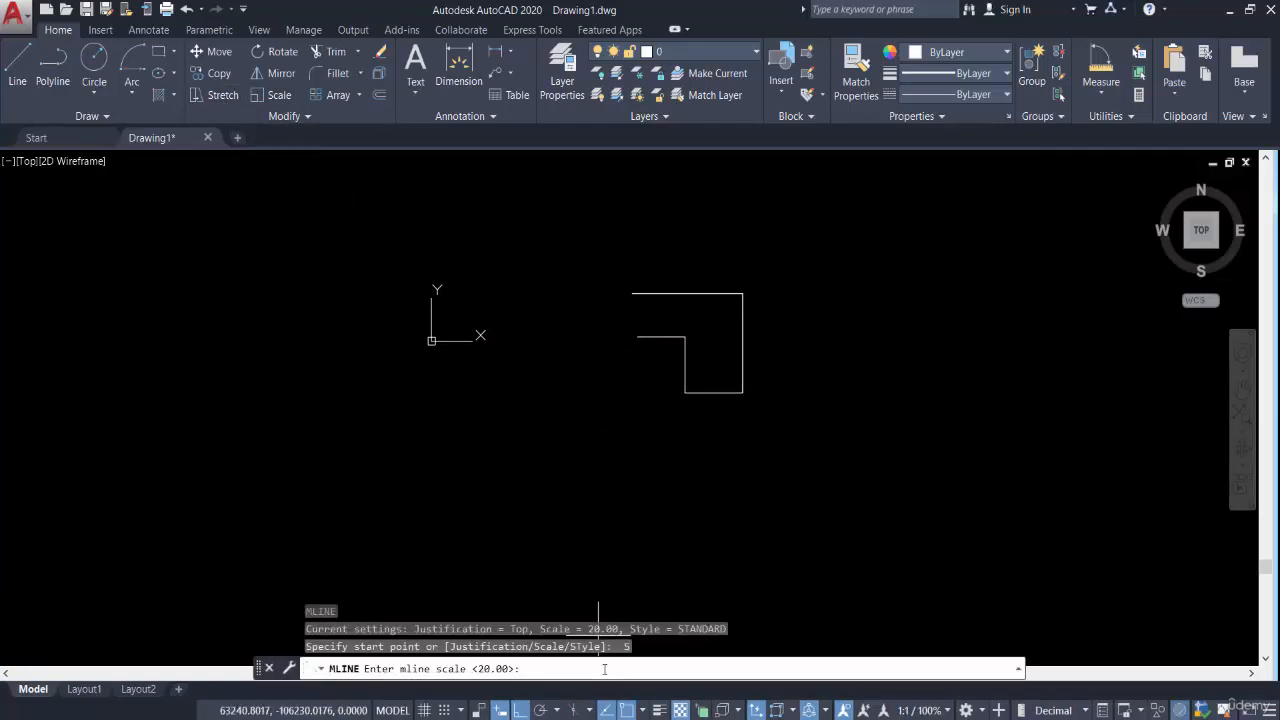
{"action": "type", "text": "200"}
{"action": "key", "text": "Return"}
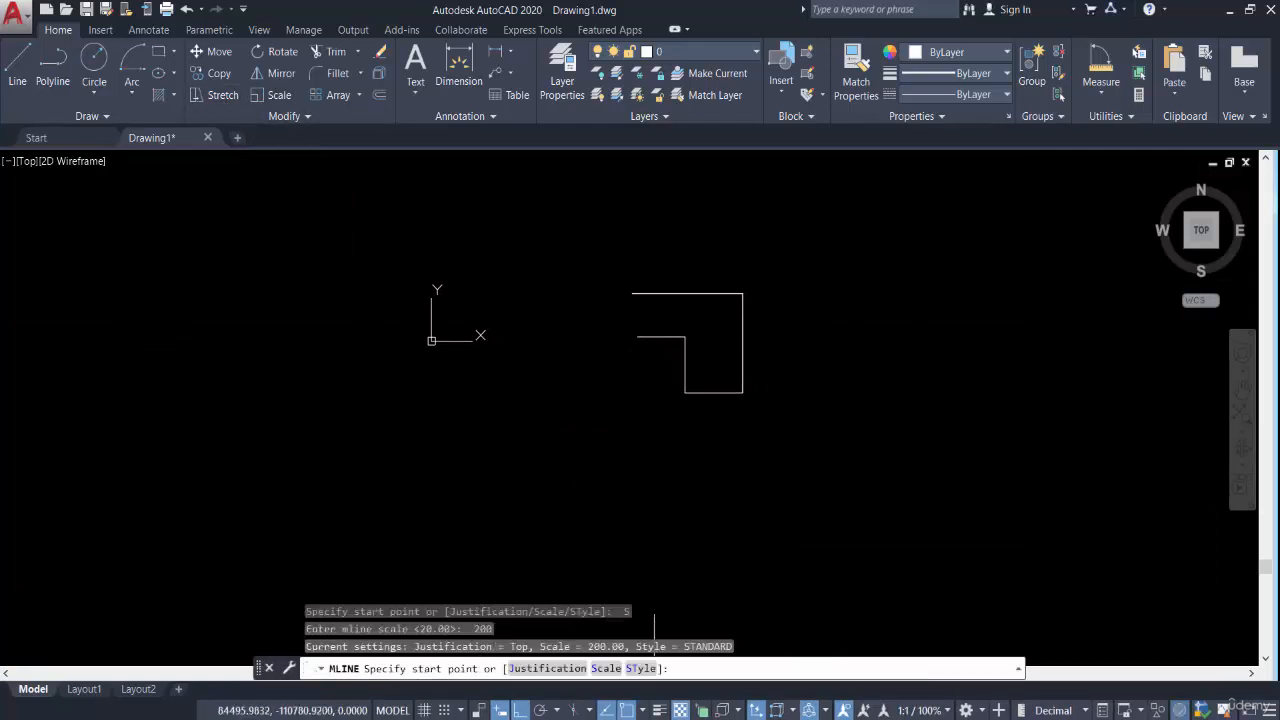
{"action": "left_click", "coordinate": [547, 668]}
{"action": "left_click", "coordinate": [531, 668]}
Step: Begin the multiline below and to the right of the first shape with a horizontal top segment about 30,000 units long
{"action": "left_click", "coordinate": [880, 508]}
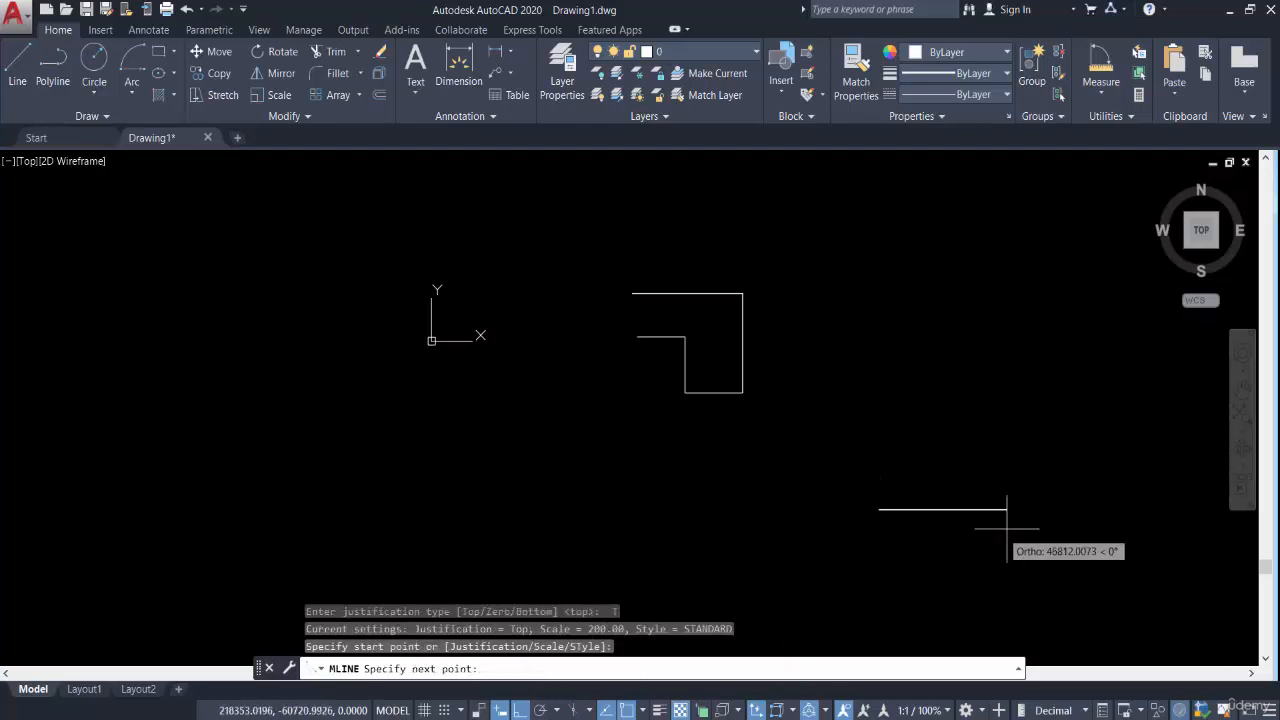
{"action": "scroll", "coordinate": [1010, 510], "scroll_direction": "up", "scroll_amount": 4}
{"action": "scroll", "coordinate": [843, 490], "scroll_direction": "up", "scroll_amount": 3}
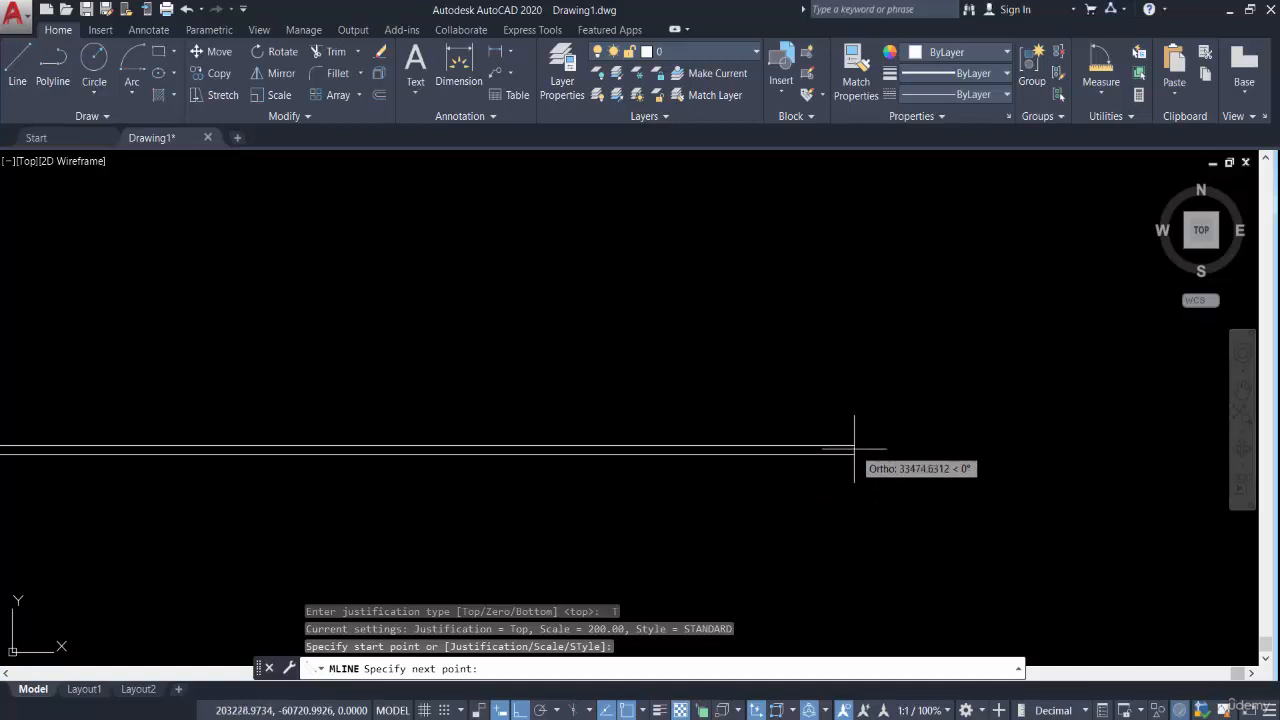
{"action": "scroll", "coordinate": [854, 449], "scroll_direction": "up", "scroll_amount": 5}
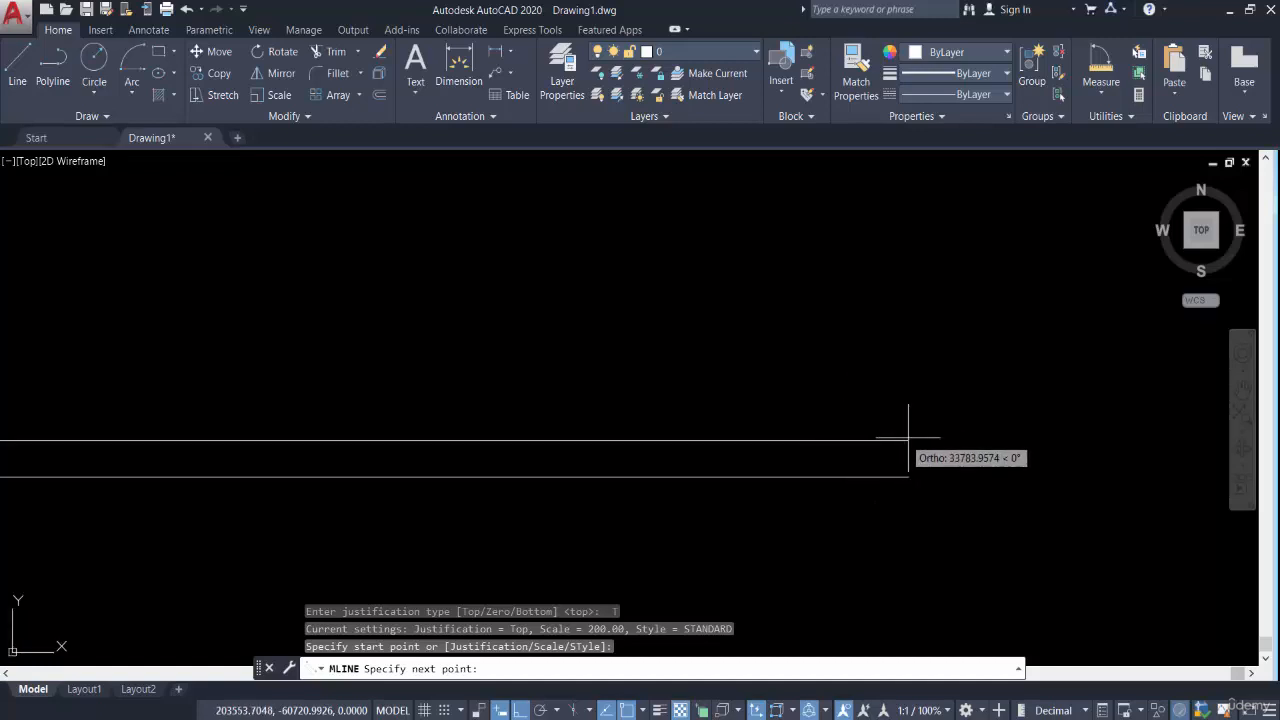
{"action": "scroll", "coordinate": [857, 437], "scroll_direction": "up", "scroll_amount": 2}
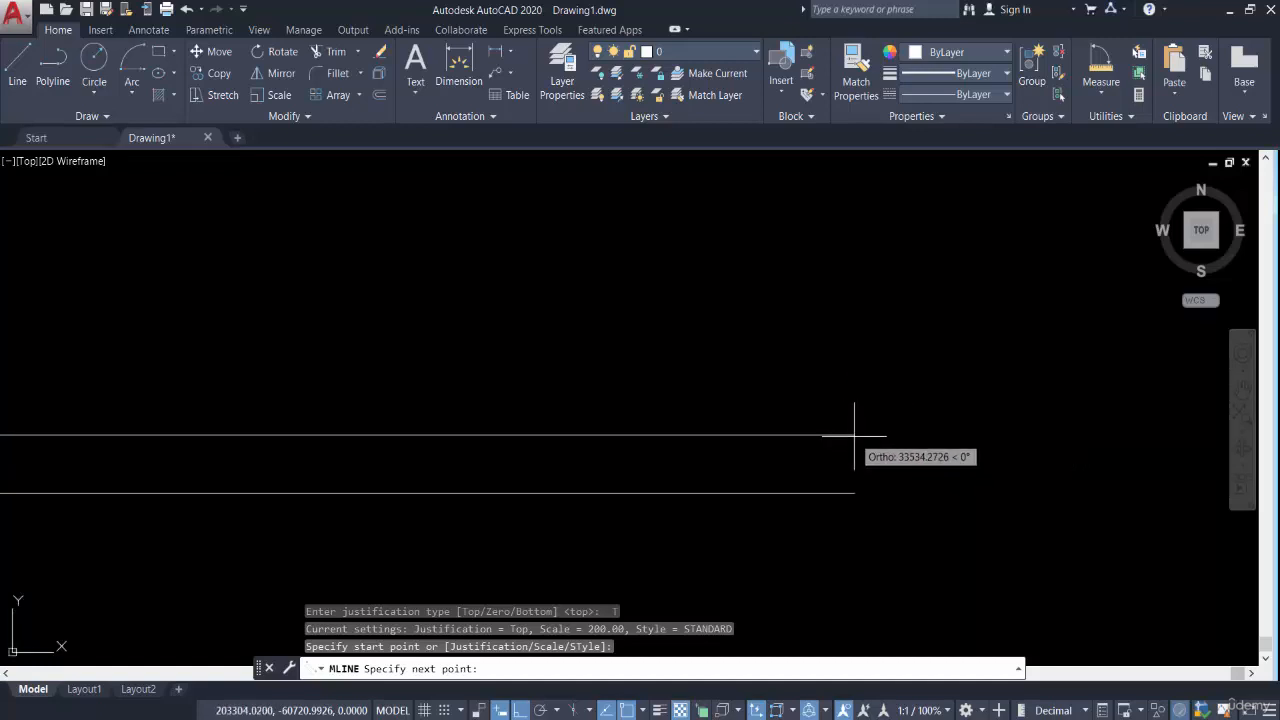
{"action": "scroll", "coordinate": [854, 436], "scroll_direction": "up", "scroll_amount": 4}
{"action": "scroll", "coordinate": [834, 434], "scroll_direction": "down", "scroll_amount": 4}
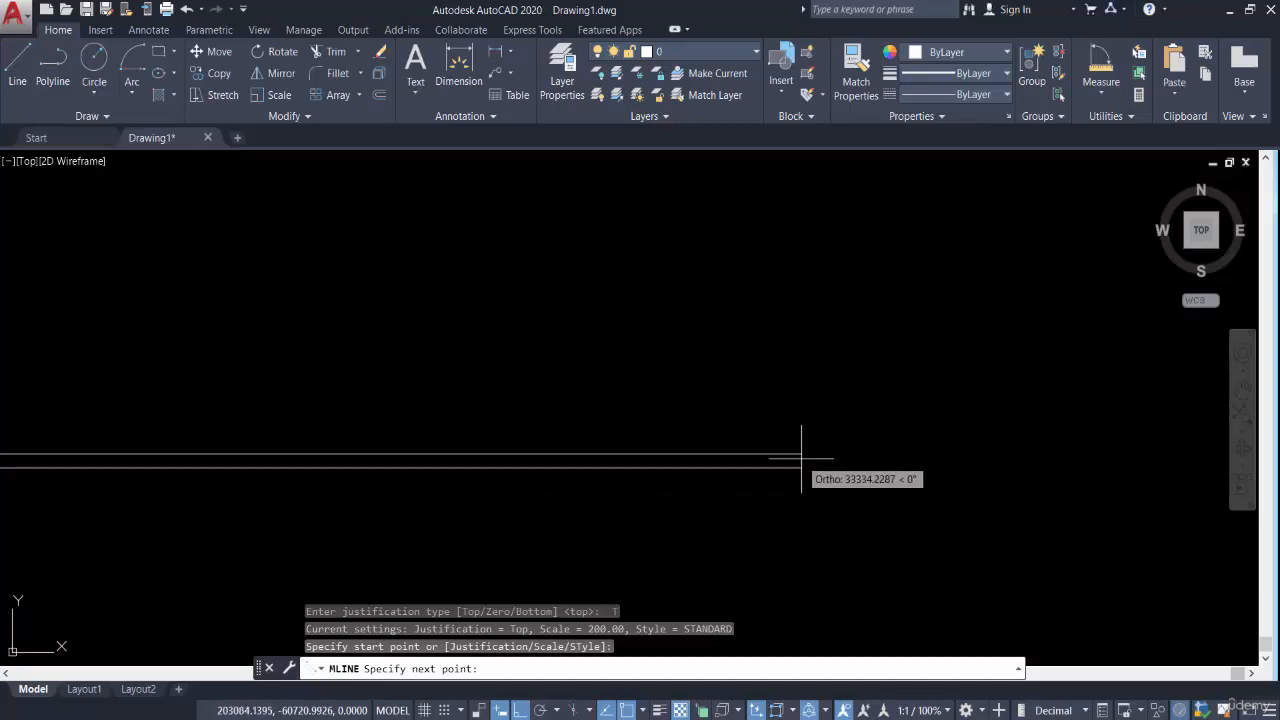
{"action": "scroll", "coordinate": [799, 456], "scroll_direction": "up", "scroll_amount": 4}
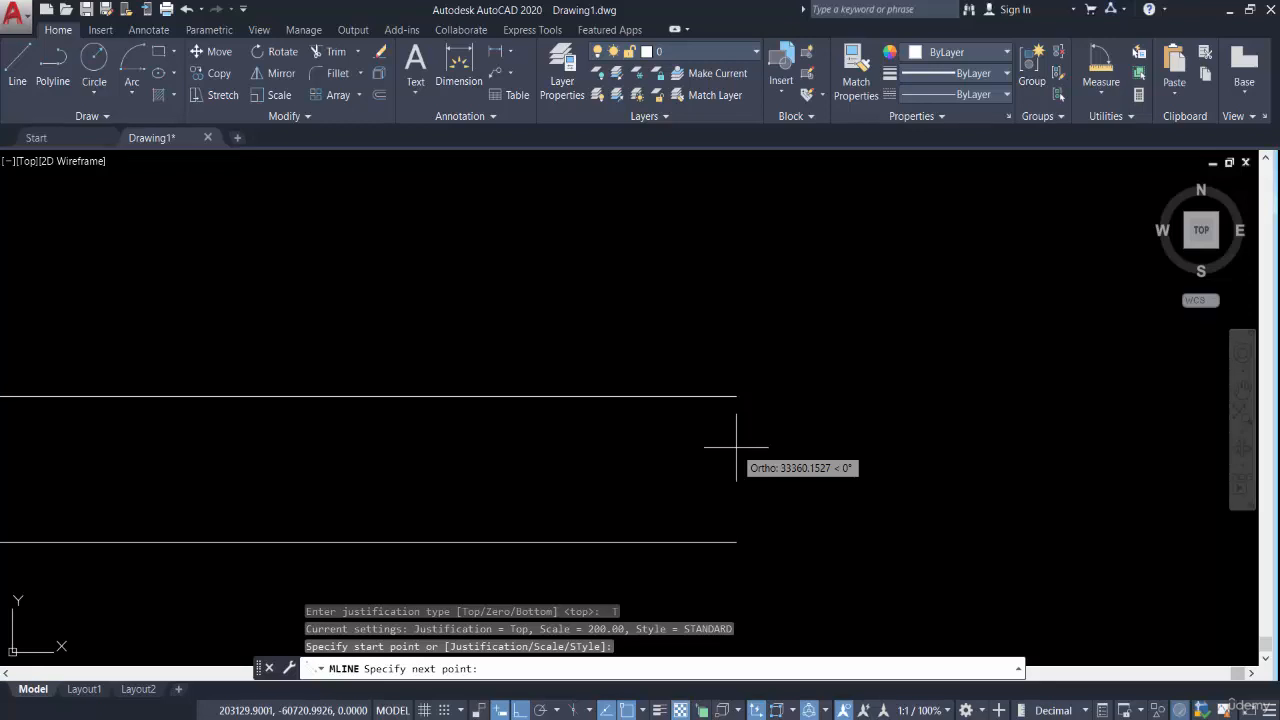
{"action": "scroll", "coordinate": [741, 451], "scroll_direction": "down", "scroll_amount": 10}
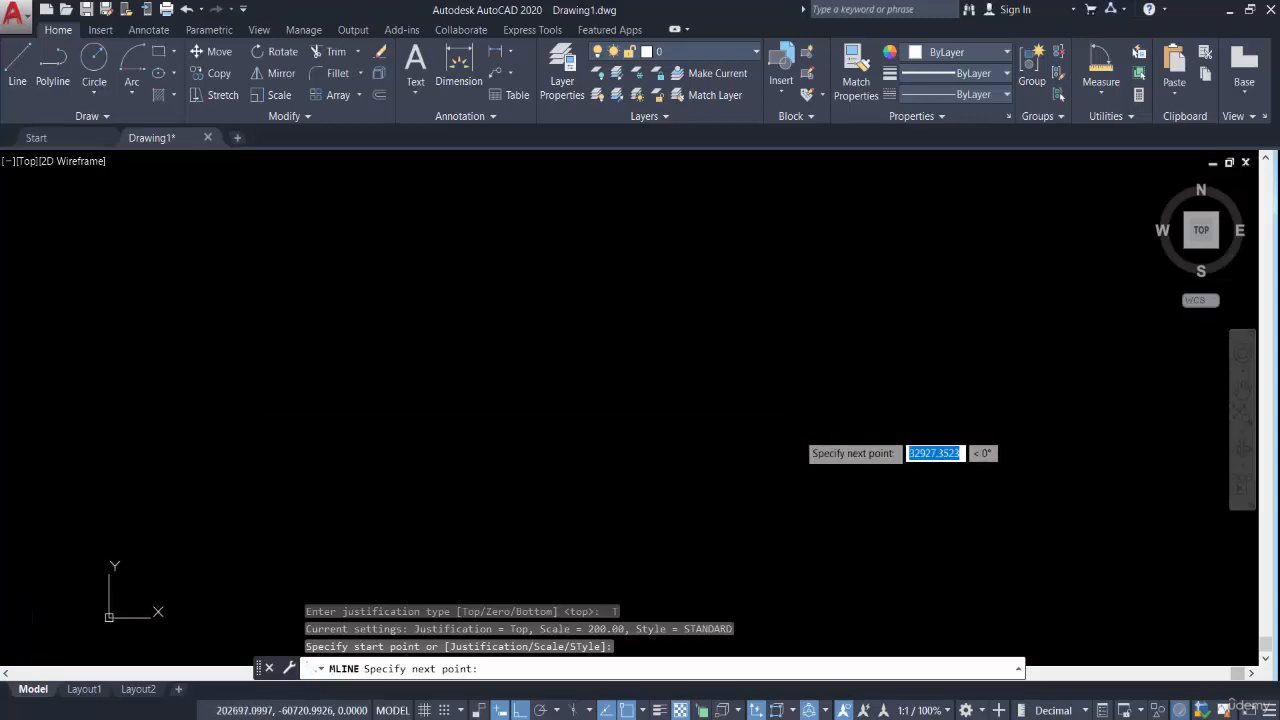
{"action": "left_click", "coordinate": [861, 389]}
{"action": "middle_click_drag", "start_coordinate": [862, 510], "coordinate": [903, 229]}
{"action": "scroll", "coordinate": [893, 379], "scroll_direction": "down", "scroll_amount": 2}
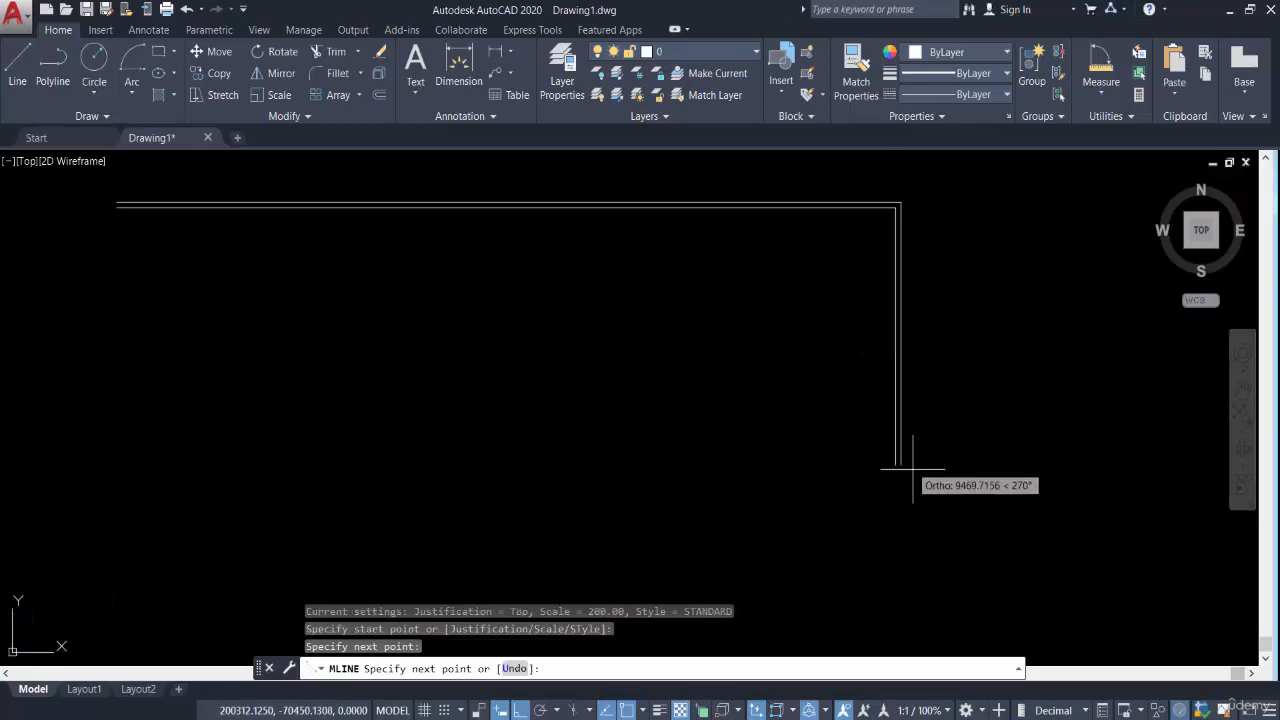
Step: Continue the multiline down the right side and back leftward in right-angled steps, then close it at its starting corner
{"action": "left_click", "coordinate": [913, 481]}
{"action": "left_click", "coordinate": [568, 490]}
{"action": "left_click", "coordinate": [570, 333]}
{"action": "left_click", "coordinate": [370, 335]}
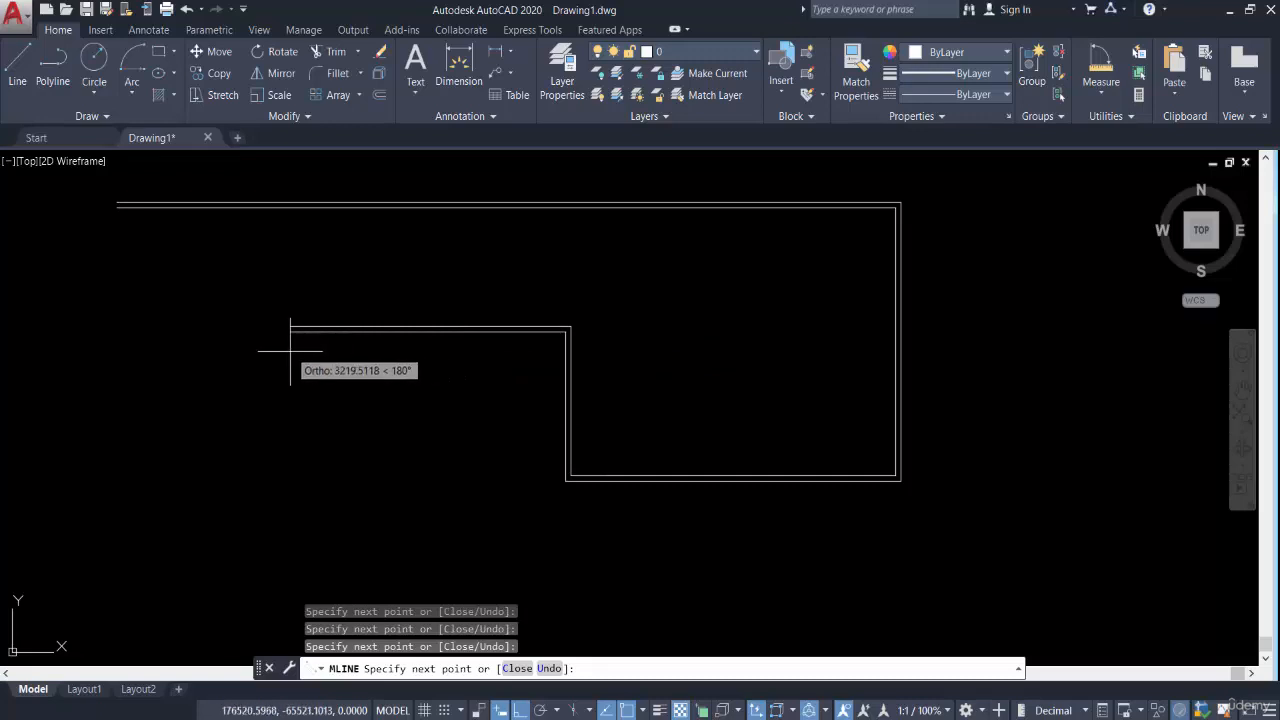
{"action": "left_click", "coordinate": [315, 437]}
{"action": "left_click", "coordinate": [130, 426]}
{"action": "left_click", "coordinate": [125, 275]}
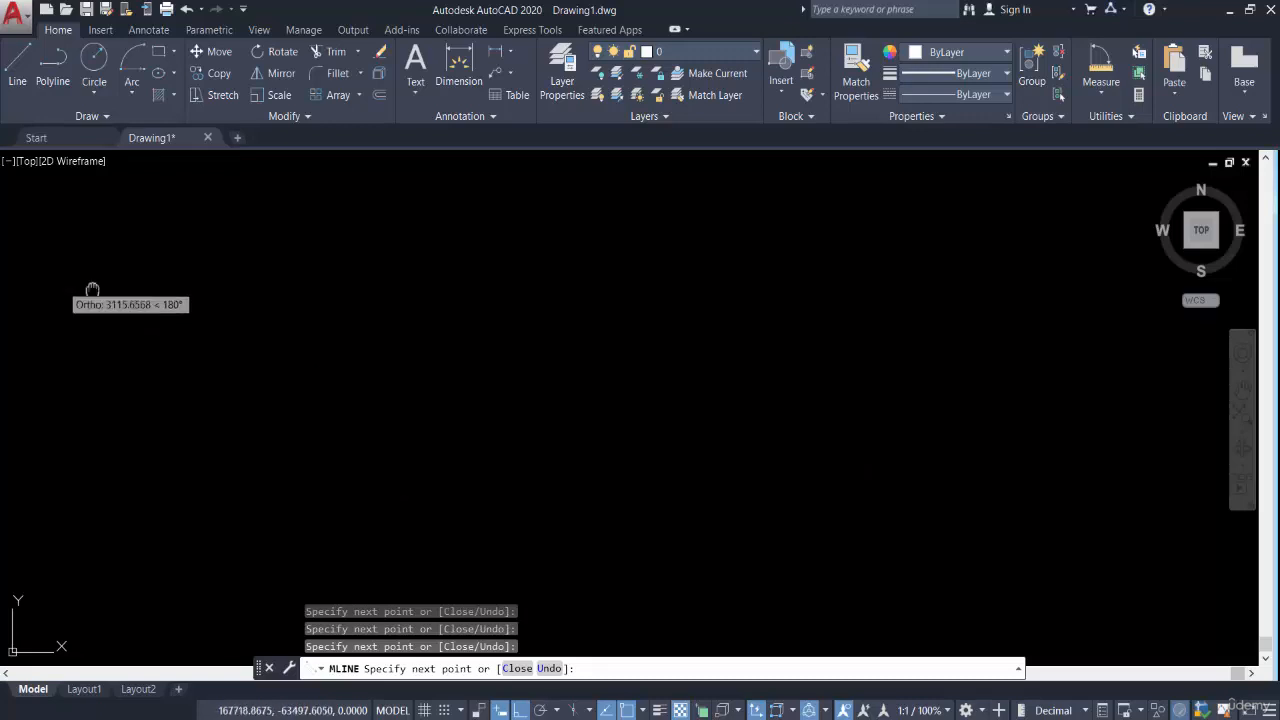
{"action": "middle_click_drag", "start_coordinate": [91, 286], "coordinate": [679, 361]}
{"action": "left_click", "coordinate": [679, 362]}
{"action": "scroll", "coordinate": [700, 277], "scroll_direction": "up", "scroll_amount": 4}
{"action": "left_click", "coordinate": [760, 318]}
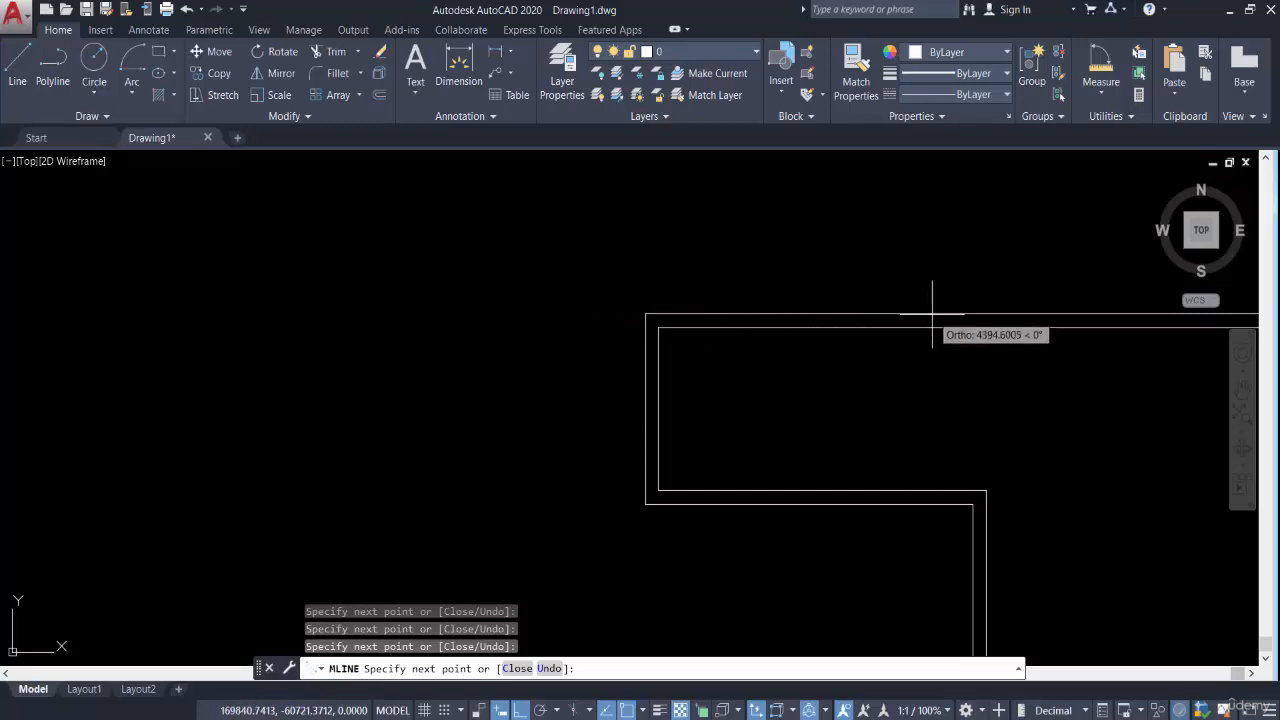
{"action": "scroll", "coordinate": [932, 313], "scroll_direction": "up", "scroll_amount": 4}
{"action": "key", "text": "Return"}
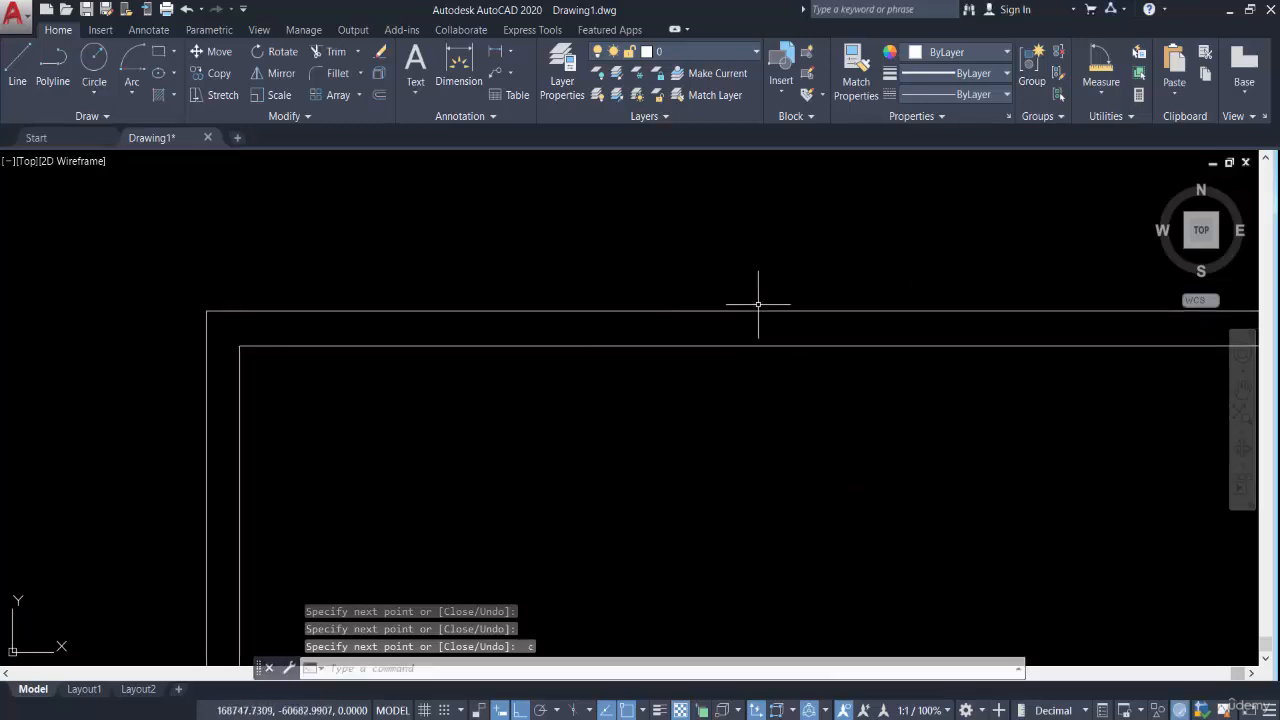
Step: Examine the complete closed multiline outline and the spacing of its parallel lines
{"action": "scroll", "coordinate": [801, 330], "scroll_direction": "down", "scroll_amount": 4}
{"action": "middle_click_drag", "start_coordinate": [900, 406], "coordinate": [654, 389]}
{"action": "key", "text": "Escape"}
{"action": "middle_click_drag", "start_coordinate": [796, 418], "coordinate": [558, 374]}
{"action": "scroll", "coordinate": [558, 374], "scroll_direction": "down", "scroll_amount": 1}
{"action": "scroll", "coordinate": [630, 340], "scroll_direction": "up", "scroll_amount": 2}
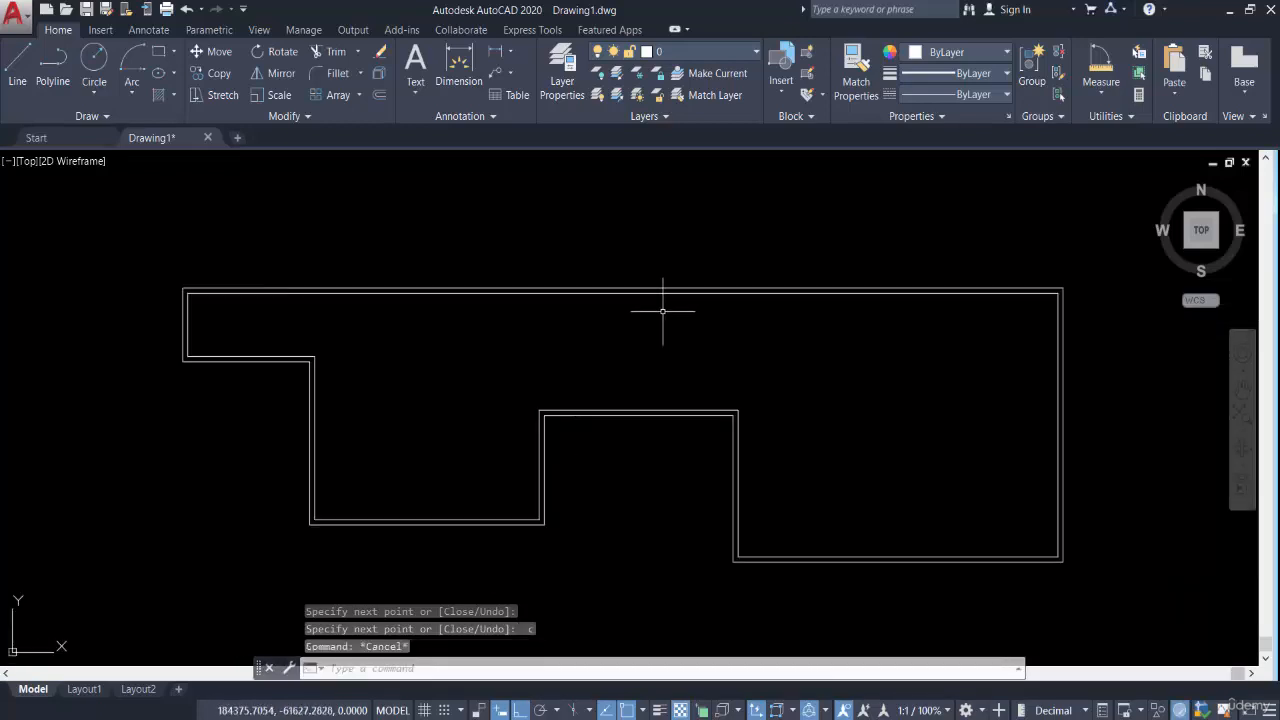
{"action": "key", "text": "Escape"}
Step: Draw two separate parallel vertical lines in the empty area to the right of the closed multiline outline
{"action": "scroll", "coordinate": [649, 265], "scroll_direction": "down", "scroll_amount": 4}
{"action": "middle_click_drag", "start_coordinate": [755, 400], "coordinate": [526, 427]}
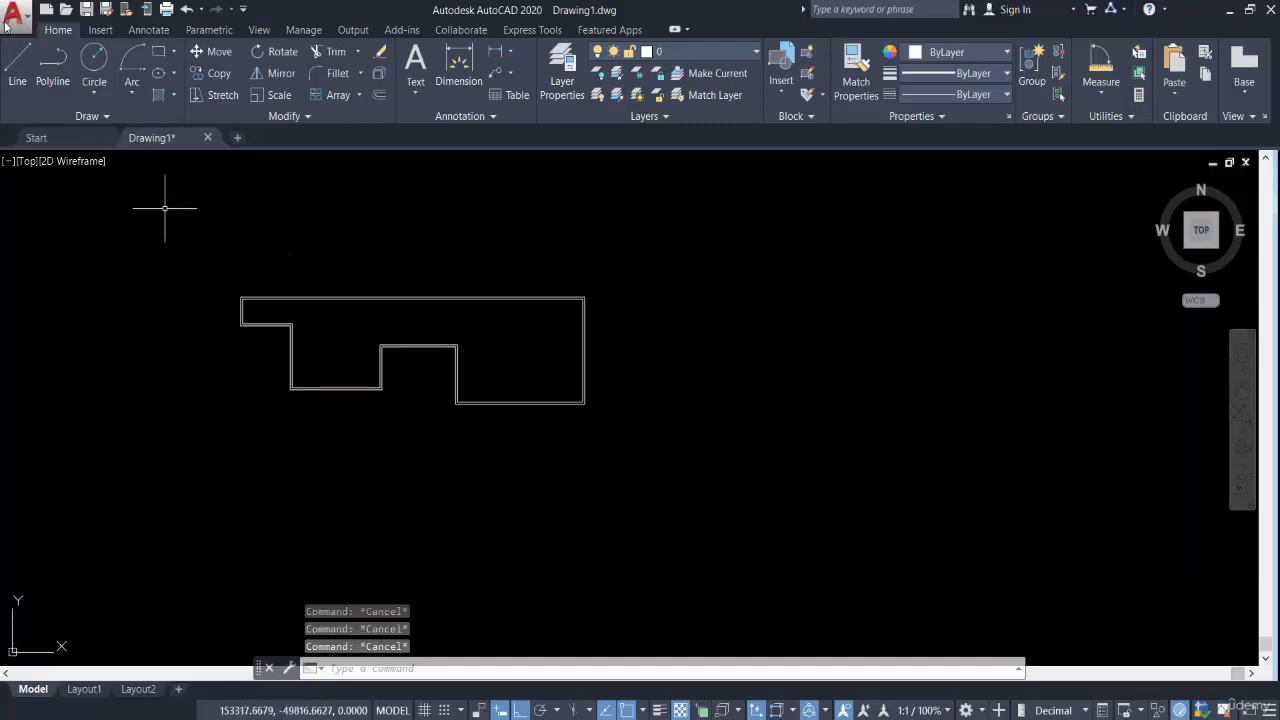
{"action": "left_click", "coordinate": [17, 70]}
{"action": "left_click", "coordinate": [754, 250]}
{"action": "left_click", "coordinate": [754, 510]}
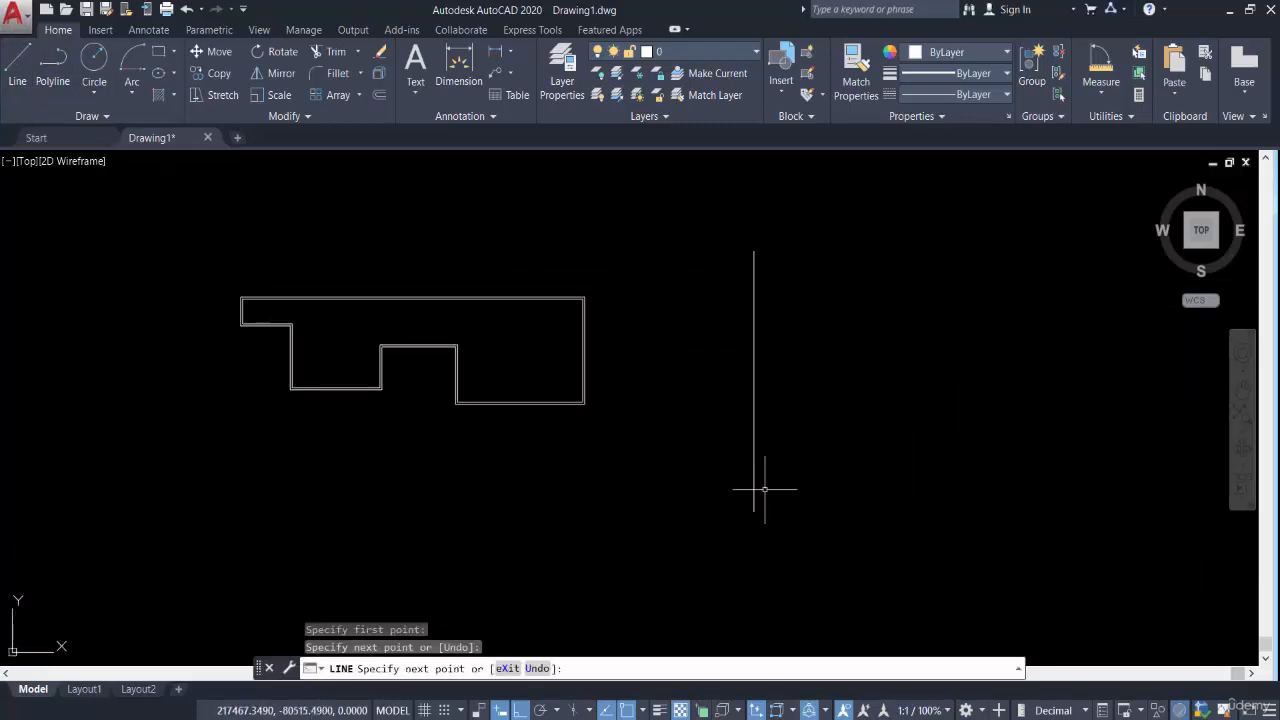
{"action": "key", "text": "Escape"}
{"action": "left_click", "coordinate": [17, 70]}
{"action": "left_click", "coordinate": [837, 250]}
{"action": "left_click", "coordinate": [837, 510]}
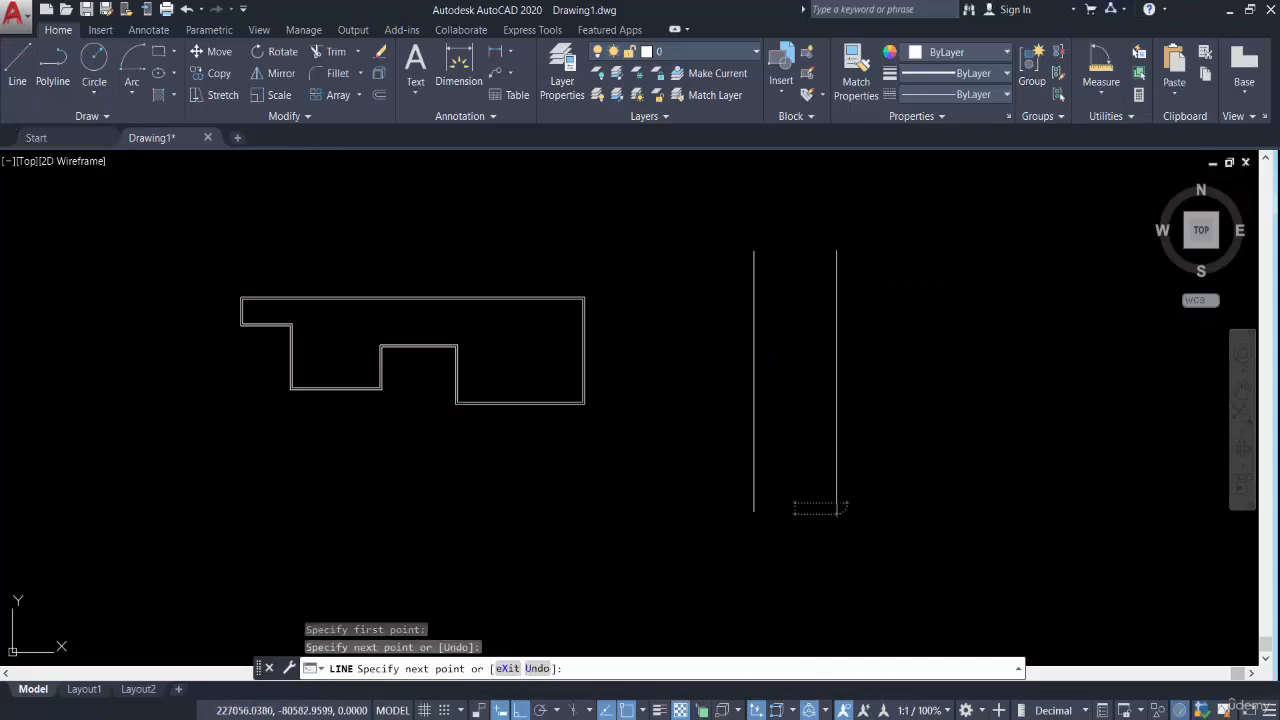
{"action": "key", "text": "Escape"}
Step: Draw two more vertical lines to the right of the first pair, leaving wider gaps between them
{"action": "left_click", "coordinate": [17, 70]}
{"action": "left_click", "coordinate": [959, 250]}
{"action": "left_click", "coordinate": [981, 492]}
{"action": "key", "text": "Escape"}
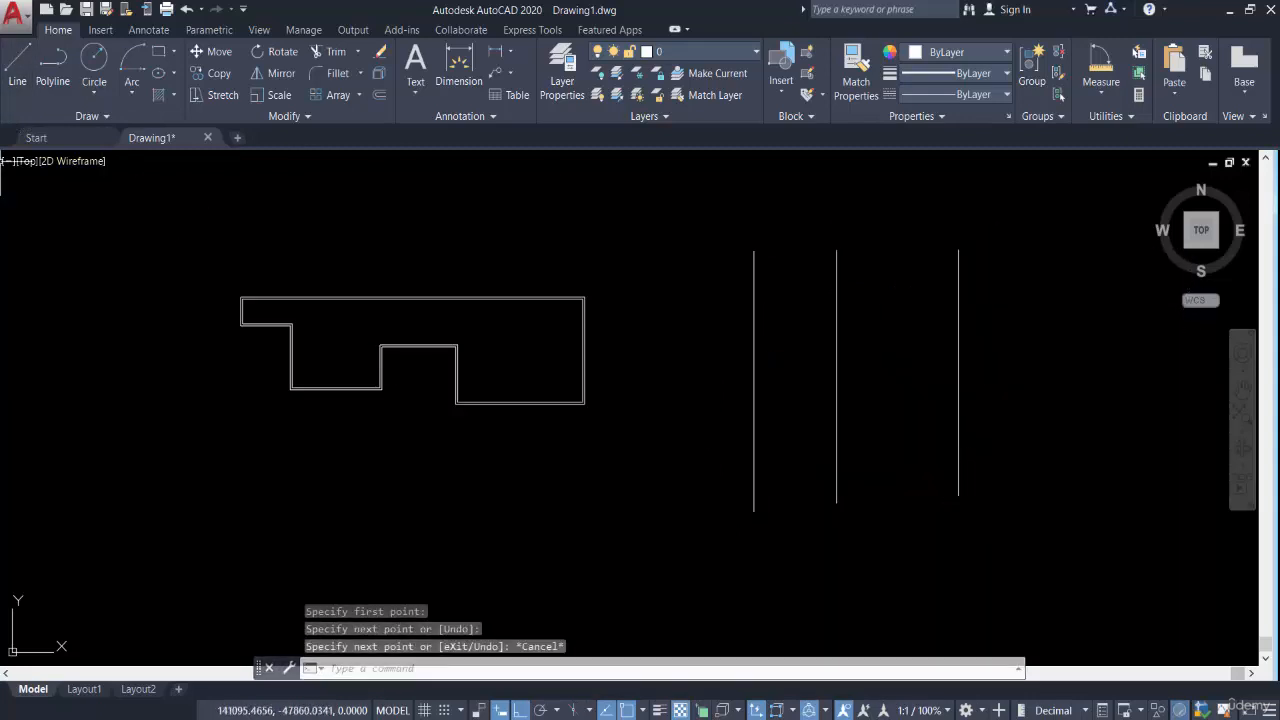
{"action": "left_click", "coordinate": [17, 88]}
{"action": "middle_click_drag", "start_coordinate": [1131, 268], "coordinate": [983, 263]}
{"action": "left_click", "coordinate": [981, 260]}
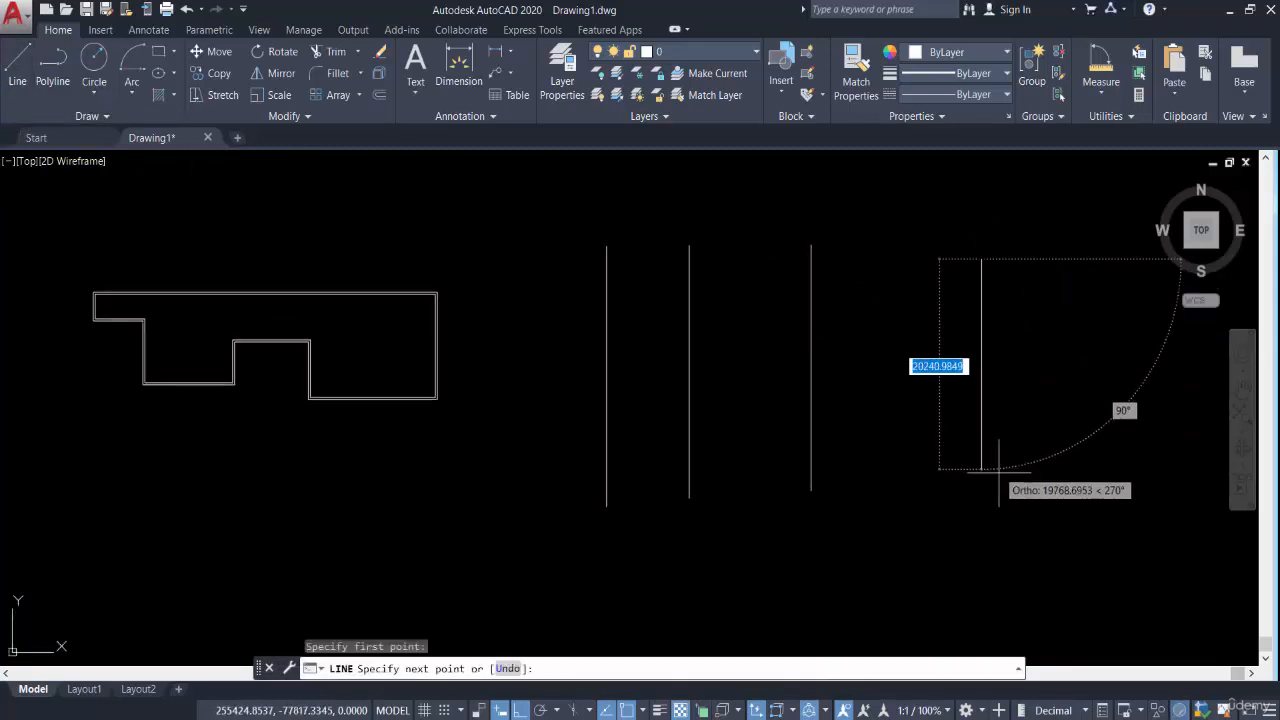
{"action": "left_click", "coordinate": [981, 495]}
{"action": "key", "text": "Escape"}
Step: Draw three horizontal lines crossing all four vertical lines, the top one about 55,400 units long
{"action": "left_click", "coordinate": [17, 80]}
{"action": "left_click", "coordinate": [537, 312]}
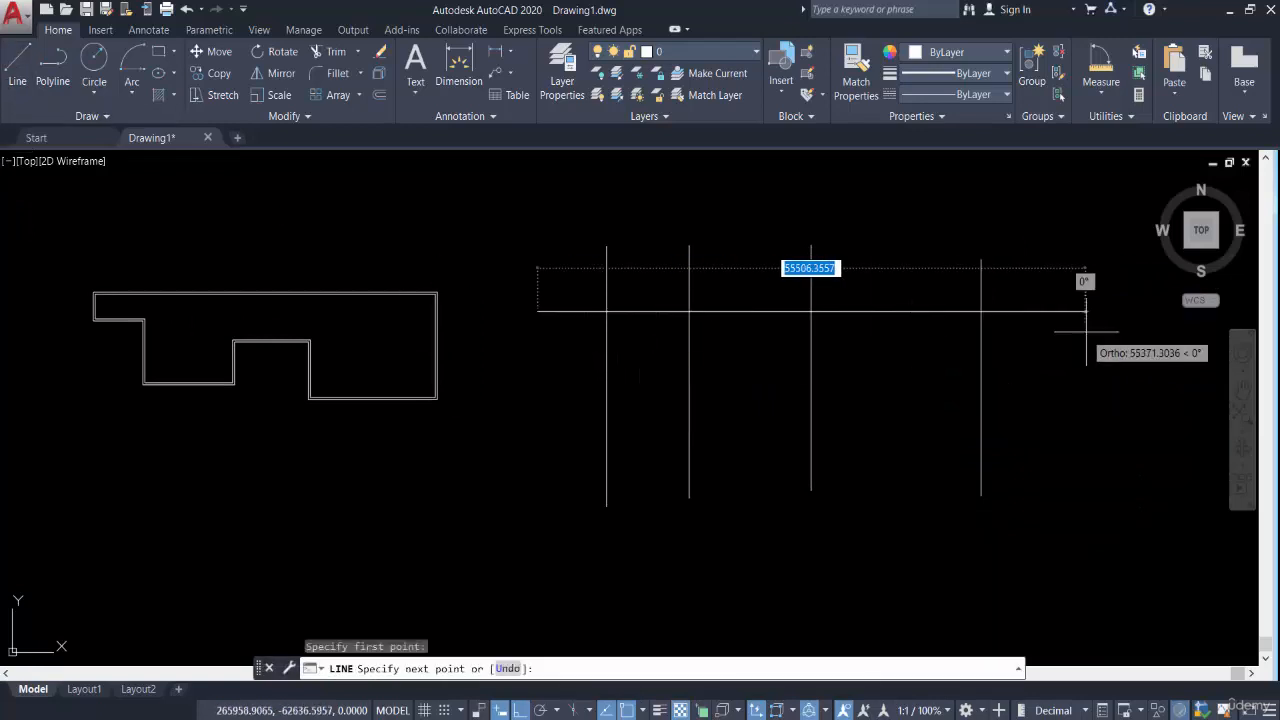
{"action": "left_click", "coordinate": [1086, 312]}
{"action": "key", "text": "Escape"}
{"action": "left_click", "coordinate": [17, 80]}
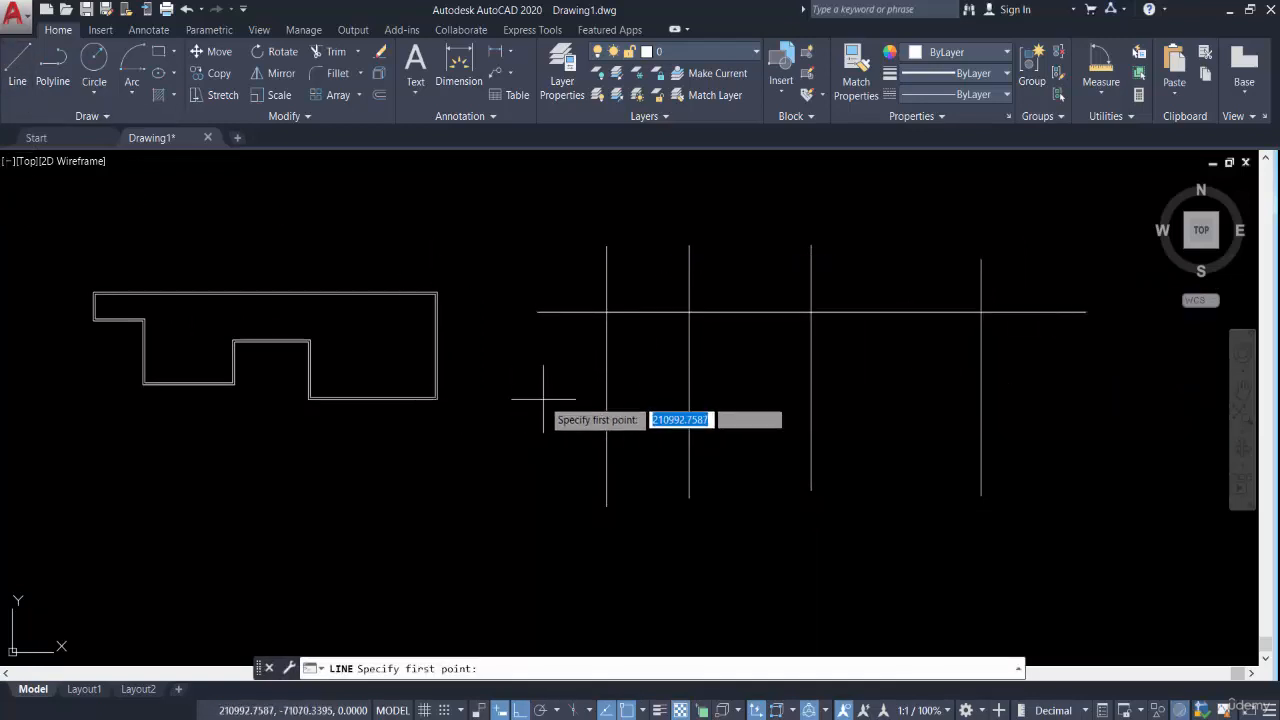
{"action": "left_click", "coordinate": [543, 400]}
{"action": "left_click", "coordinate": [1146, 402]}
{"action": "key", "text": "Escape"}
{"action": "left_click", "coordinate": [17, 80]}
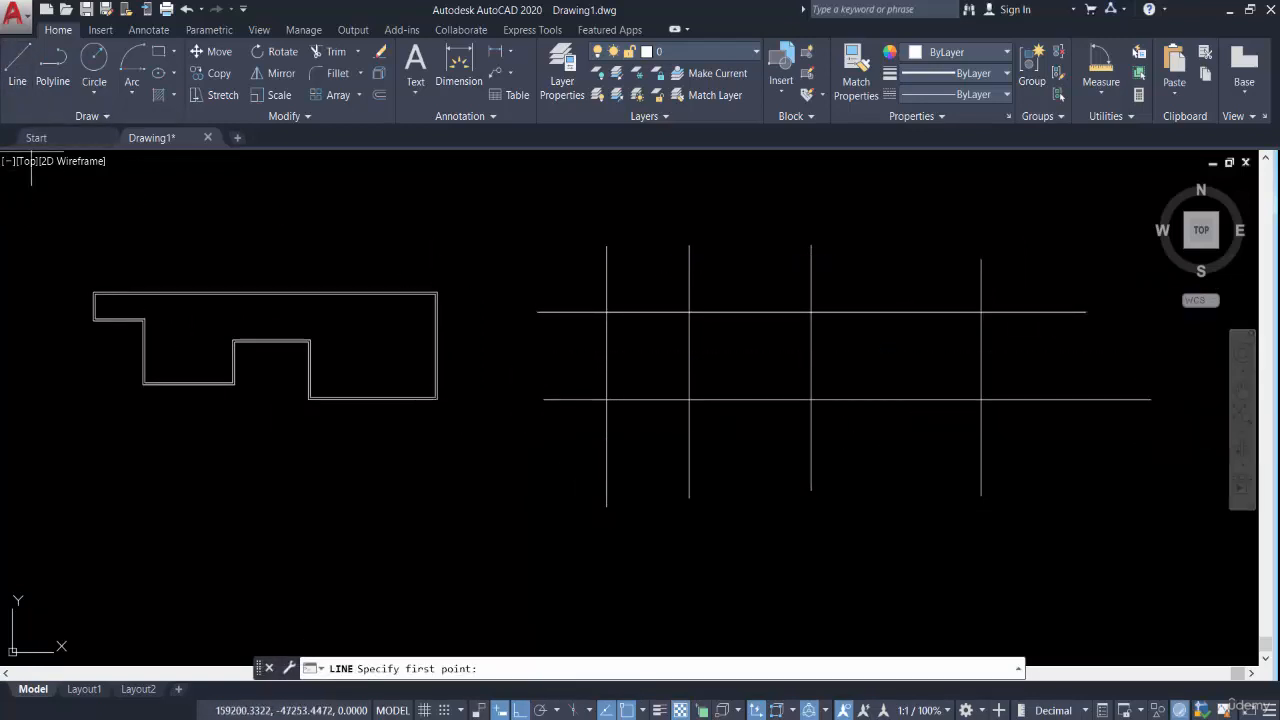
{"action": "left_click", "coordinate": [548, 450]}
{"action": "left_click", "coordinate": [1121, 512]}
{"action": "key", "text": "Escape"}
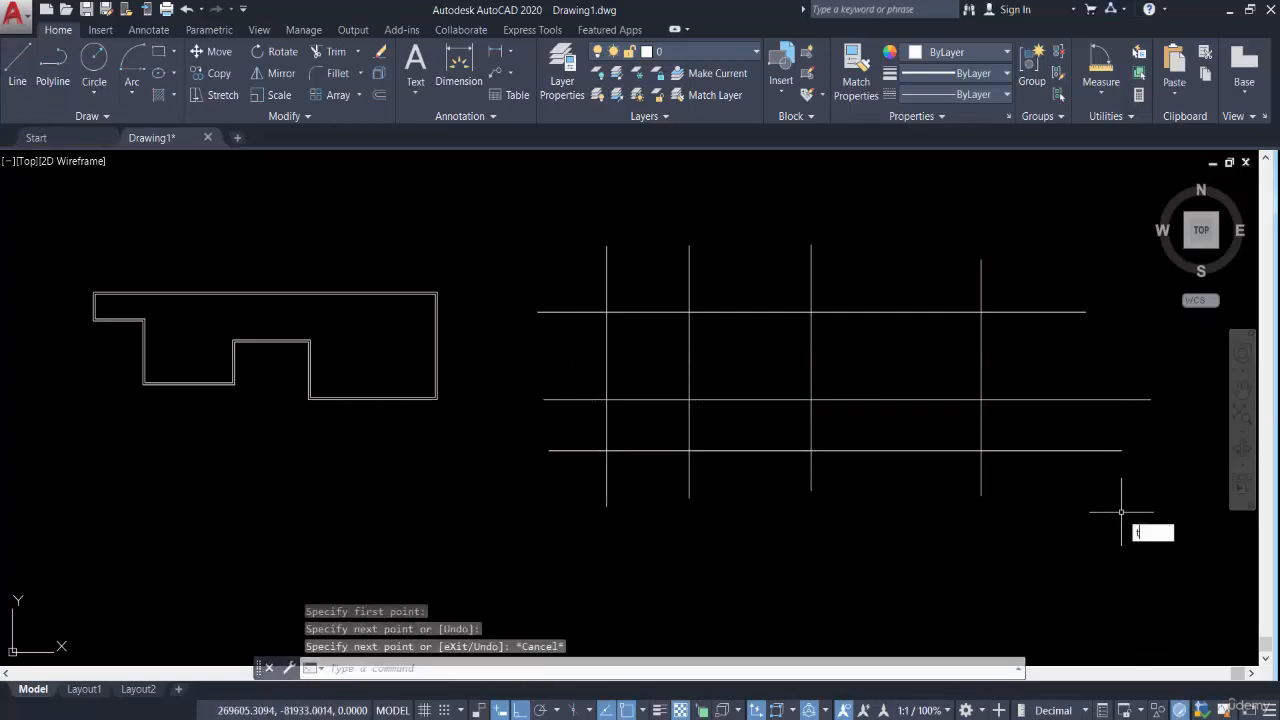
Step: Trim the ends of the vertical lines that extend below the lowest horizontal line
{"action": "type", "text": "tr"}
{"action": "key", "text": "Return"}
{"action": "left_click", "coordinate": [1040, 491]}
{"action": "left_click", "coordinate": [503, 534]}
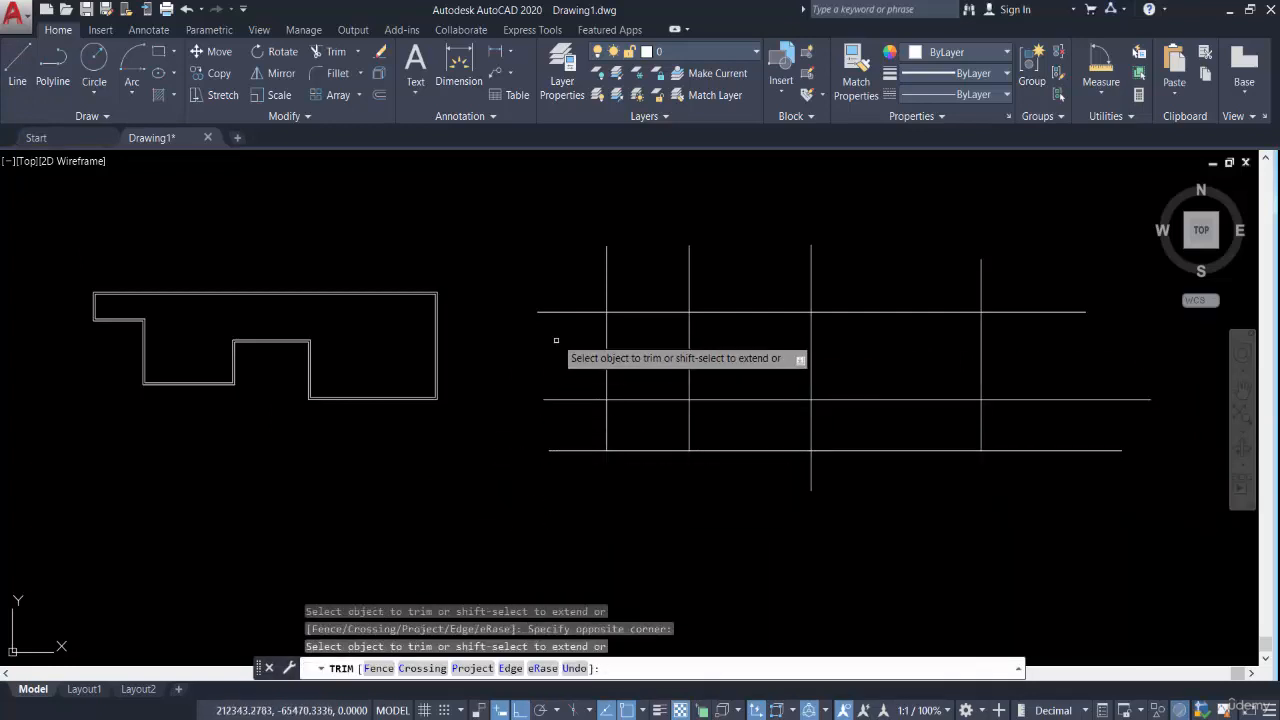
{"action": "left_click", "coordinate": [838, 469]}
{"action": "left_click", "coordinate": [727, 538]}
{"action": "key", "text": "Escape"}
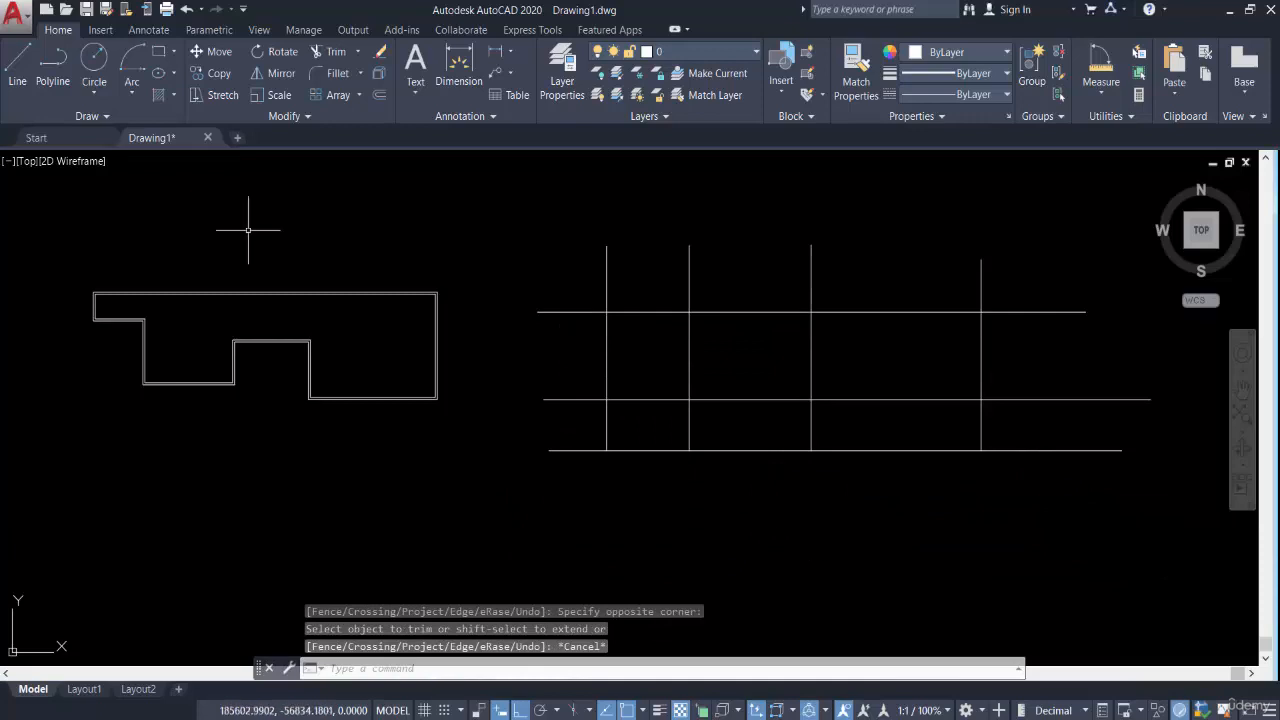
{"action": "key", "text": "Escape"}
Step: Start a multiline with its justification set to Zero and its scale set to 250
{"action": "type", "text": "ml"}
{"action": "key", "text": "Return"}
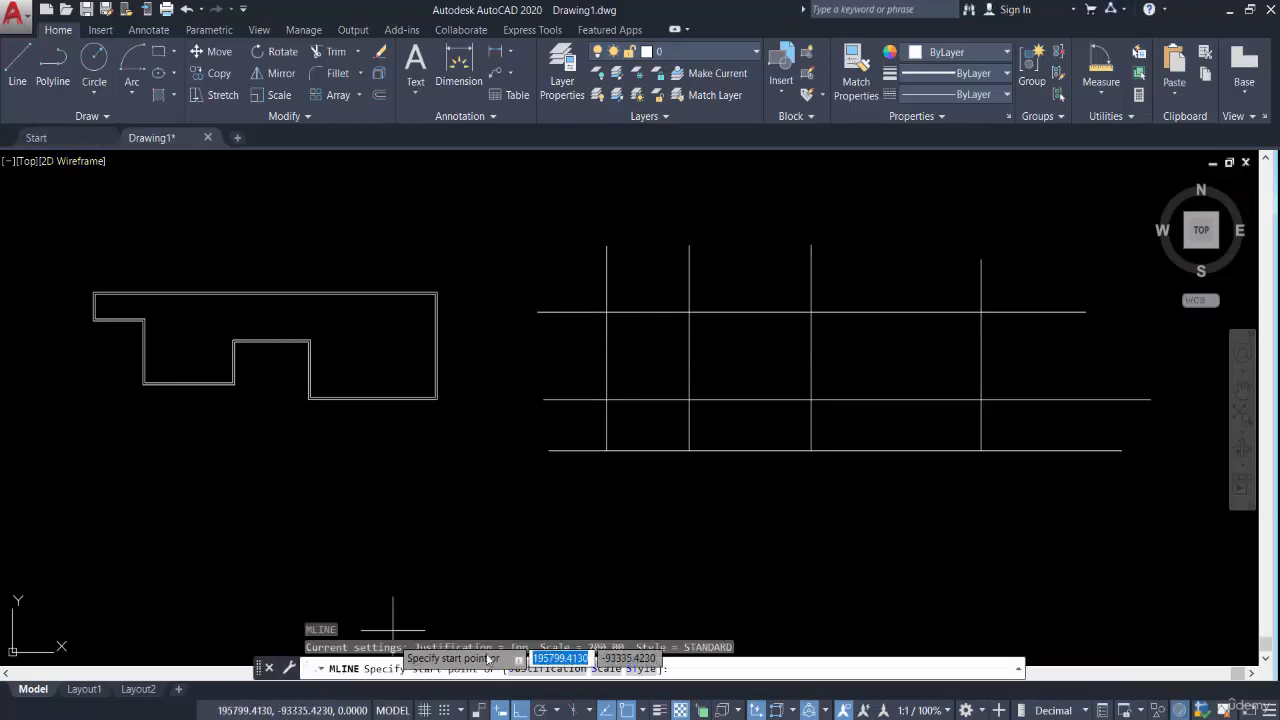
{"action": "left_click", "coordinate": [527, 668]}
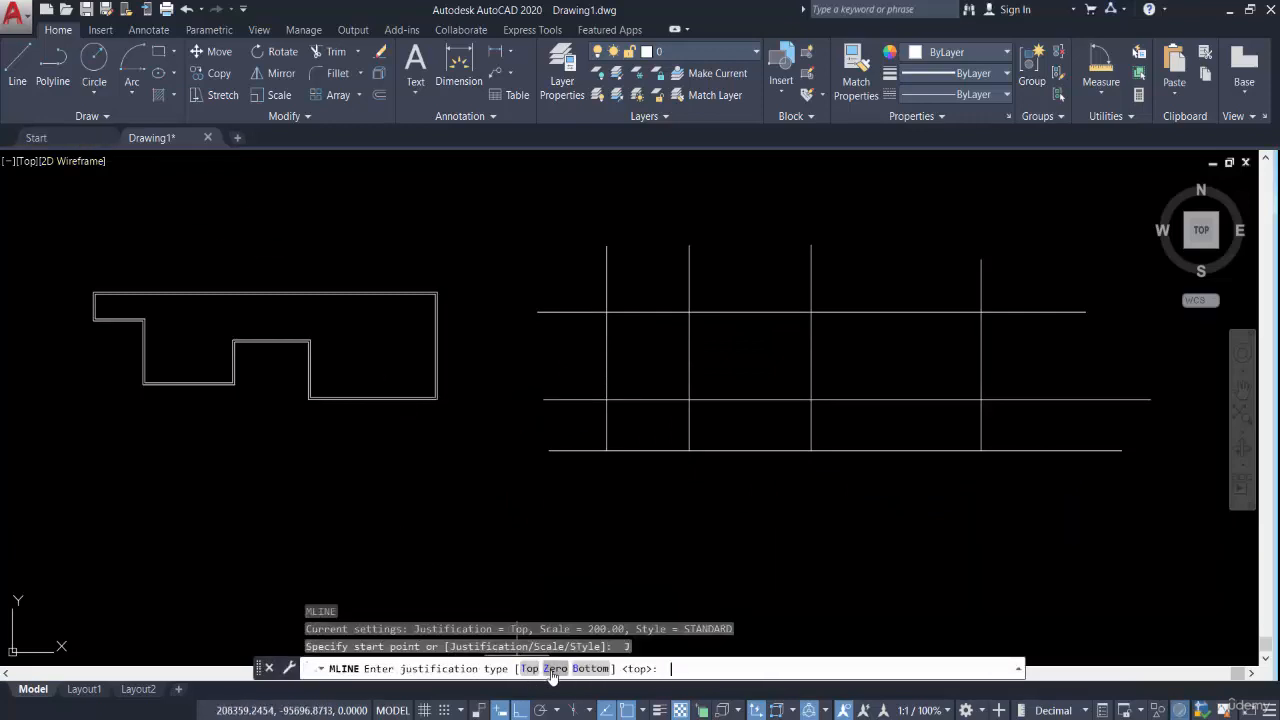
{"action": "left_click", "coordinate": [552, 668]}
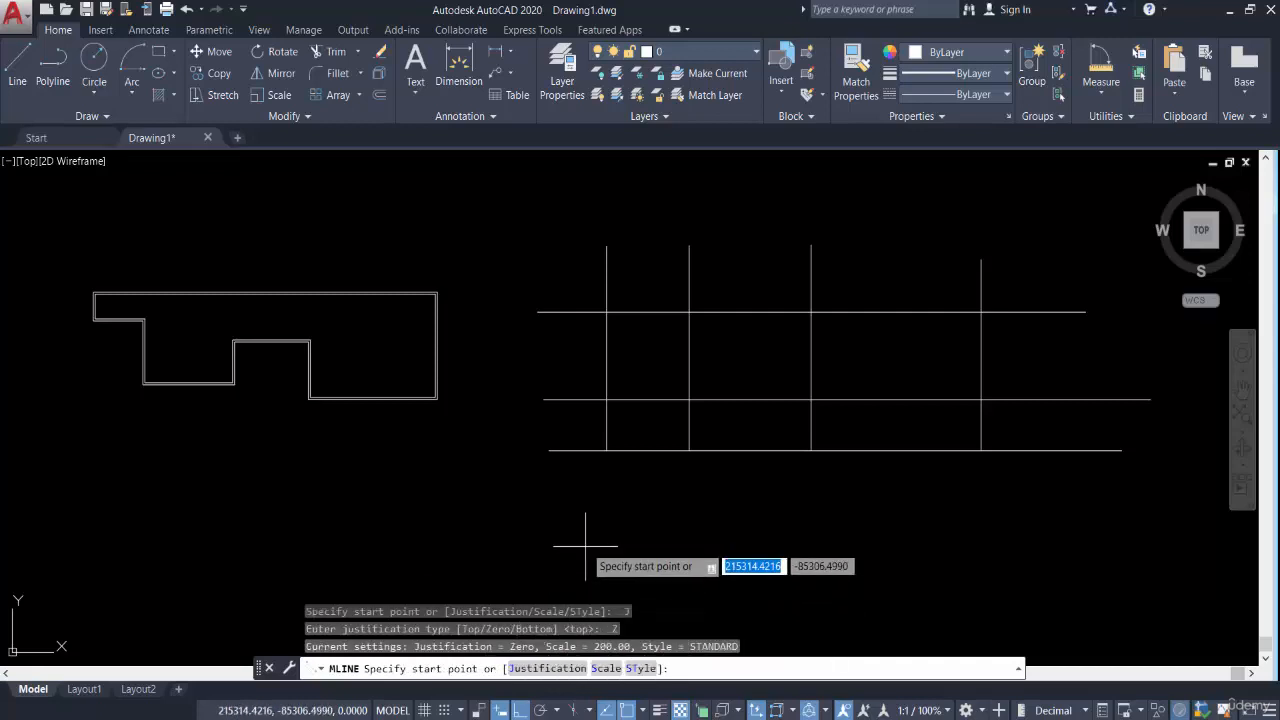
{"action": "left_click", "coordinate": [605, 668]}
{"action": "type", "text": "250"}
{"action": "key", "text": "Return"}
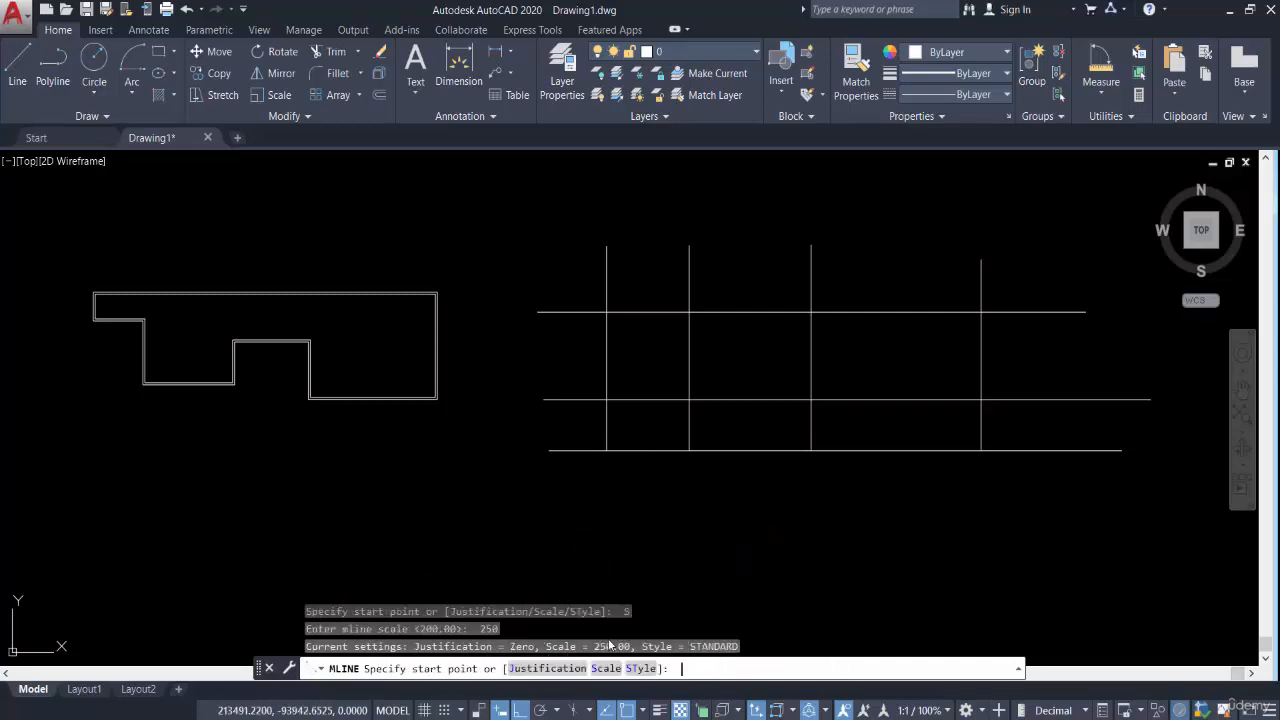
Step: Begin the multiline at the grid's top-left intersection, going down to the middle horizontal line and across to the second vertical line
{"action": "left_click", "coordinate": [606, 312]}
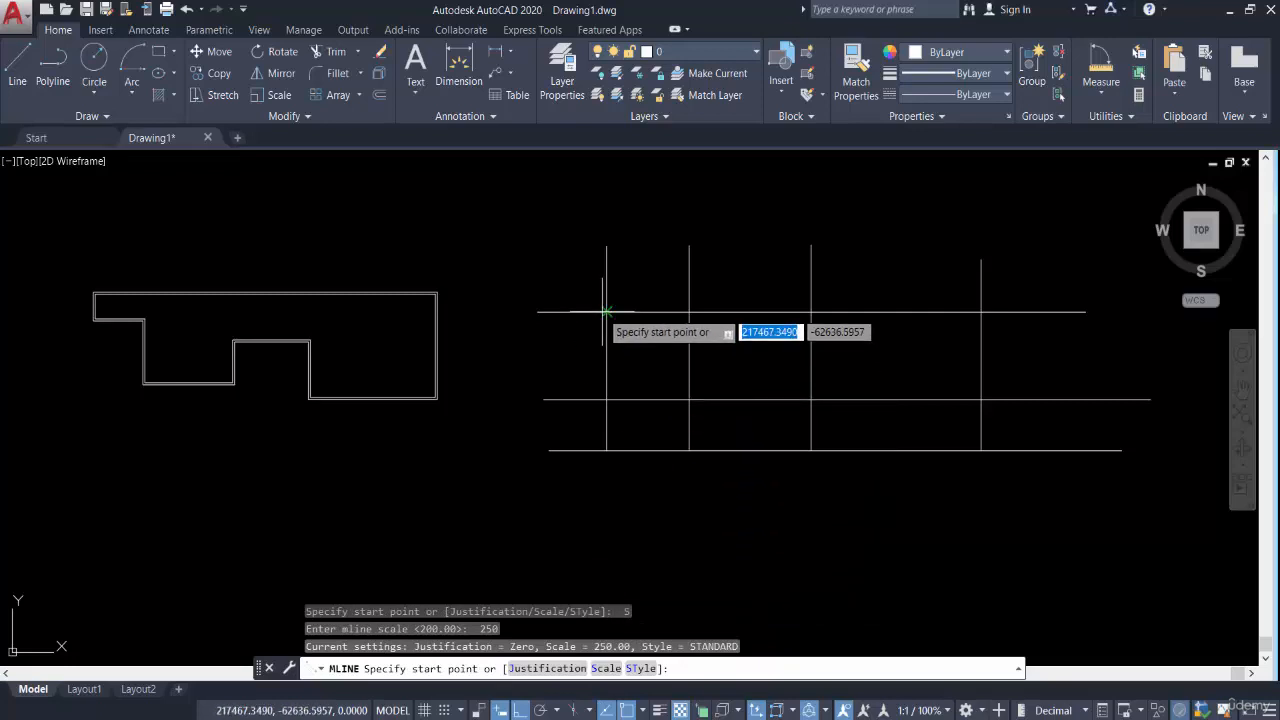
{"action": "left_click", "coordinate": [606, 399]}
{"action": "scroll", "coordinate": [607, 400], "scroll_direction": "up", "scroll_amount": 3}
{"action": "middle_click_drag", "start_coordinate": [879, 393], "coordinate": [547, 400]}
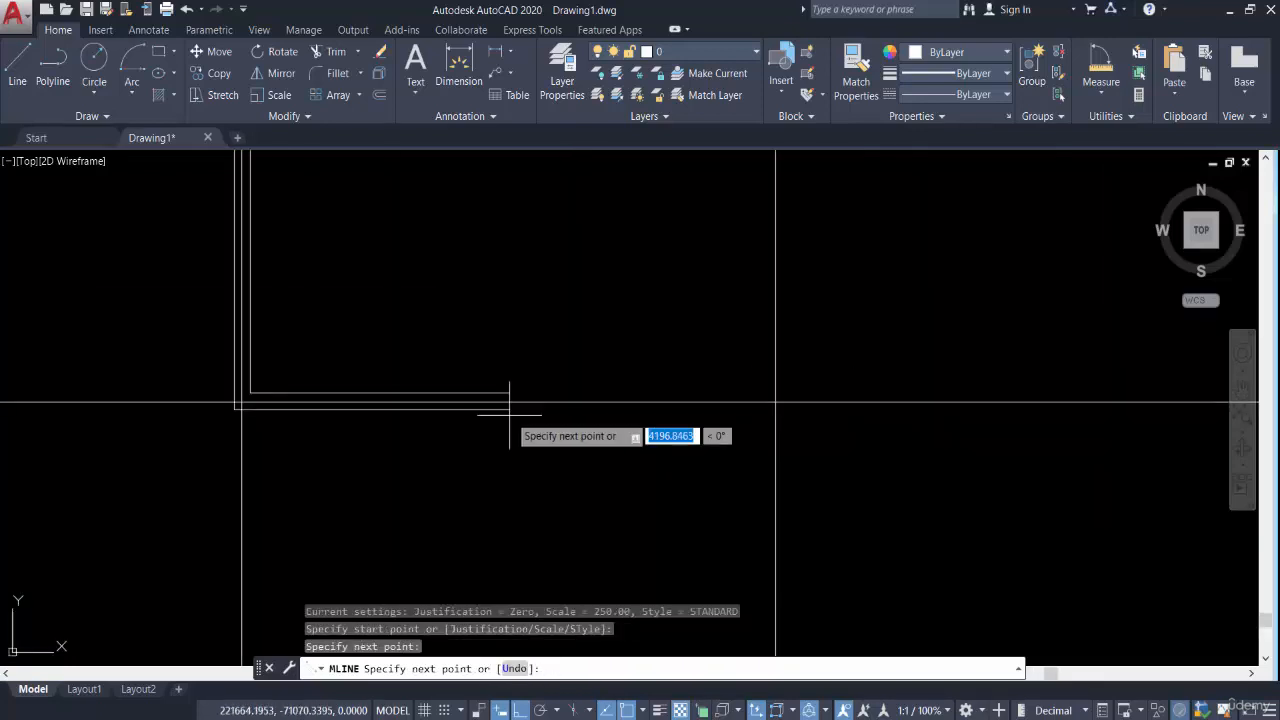
{"action": "left_click", "coordinate": [775, 412]}
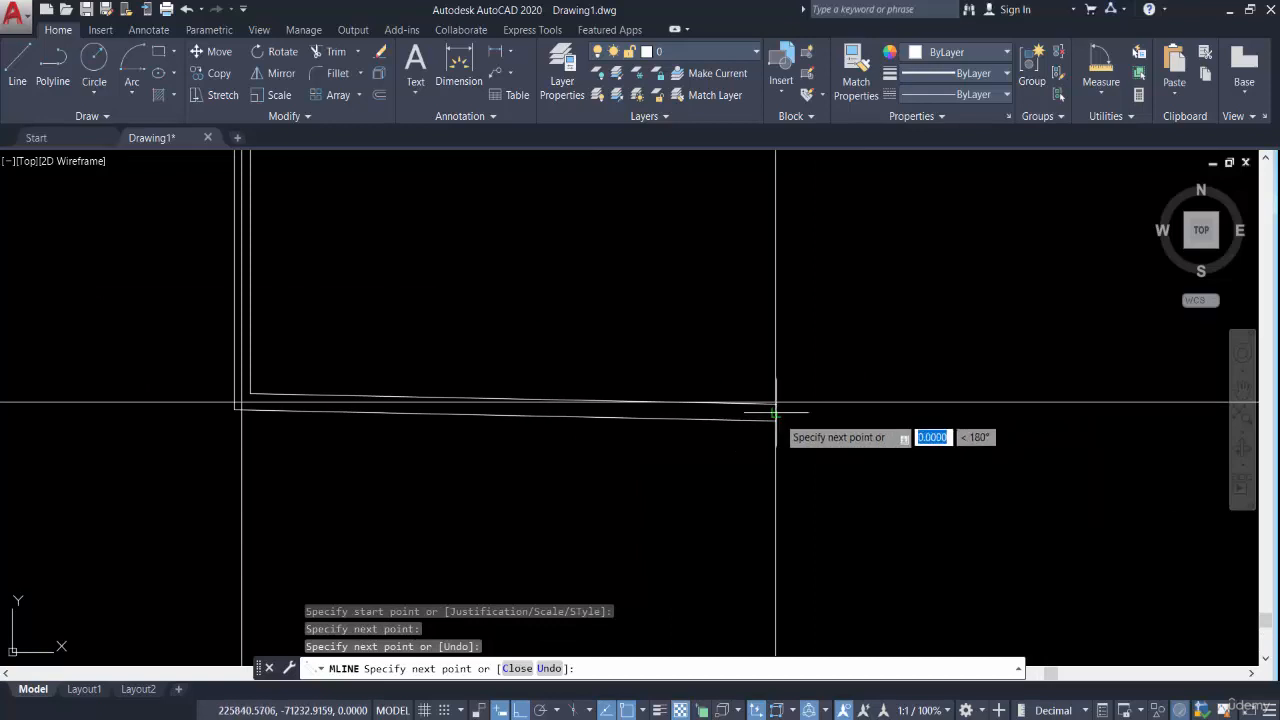
{"action": "key", "text": "ctrl+z"}
{"action": "left_click", "coordinate": [776, 402]}
Step: Continue the multiline down to the lowest horizontal line and right to the third vertical line
{"action": "scroll", "coordinate": [782, 486], "scroll_direction": "down", "scroll_amount": 2}
{"action": "middle_click_drag", "start_coordinate": [780, 488], "coordinate": [704, 375]}
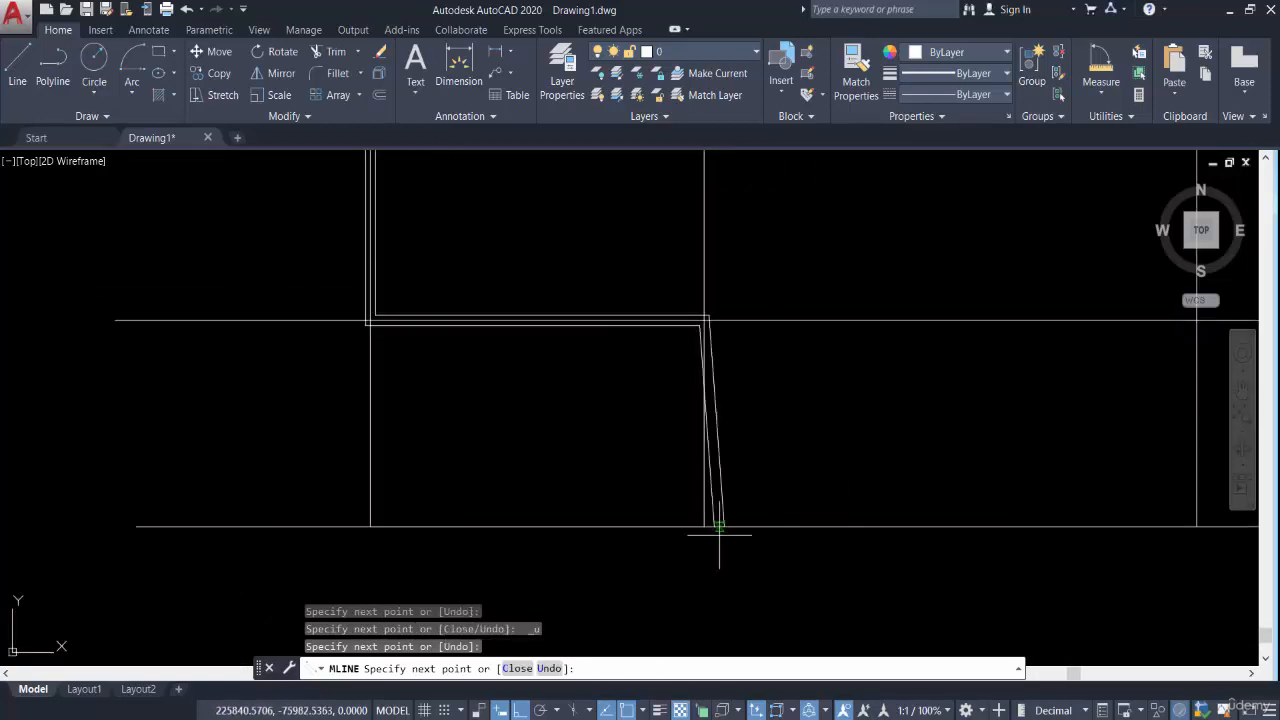
{"action": "left_click", "coordinate": [706, 526]}
{"action": "middle_click_drag", "start_coordinate": [1098, 511], "coordinate": [656, 519]}
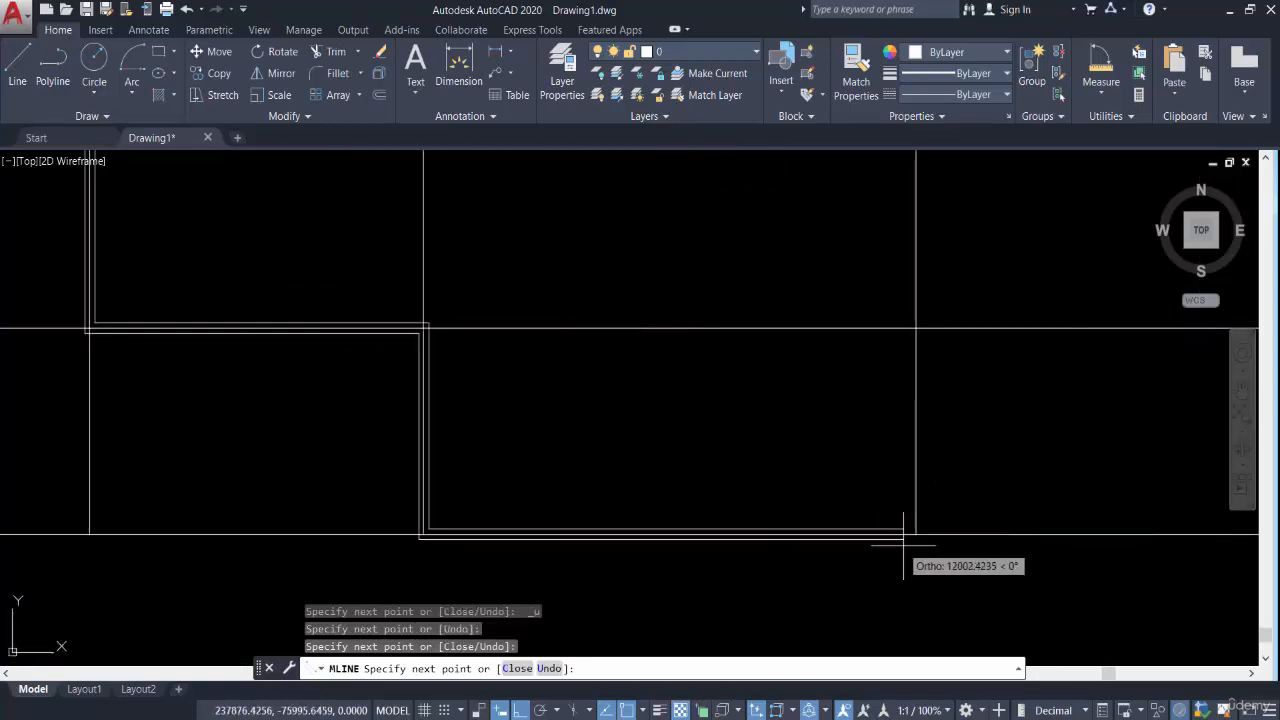
{"action": "left_click", "coordinate": [916, 534]}
Step: Run the multiline up to the middle line, right and up along the fourth vertical line, and back to its start, ending the command
{"action": "scroll", "coordinate": [872, 414], "scroll_direction": "down", "scroll_amount": 2}
{"action": "middle_click_drag", "start_coordinate": [872, 414], "coordinate": [723, 464]}
{"action": "left_click", "coordinate": [1008, 430]}
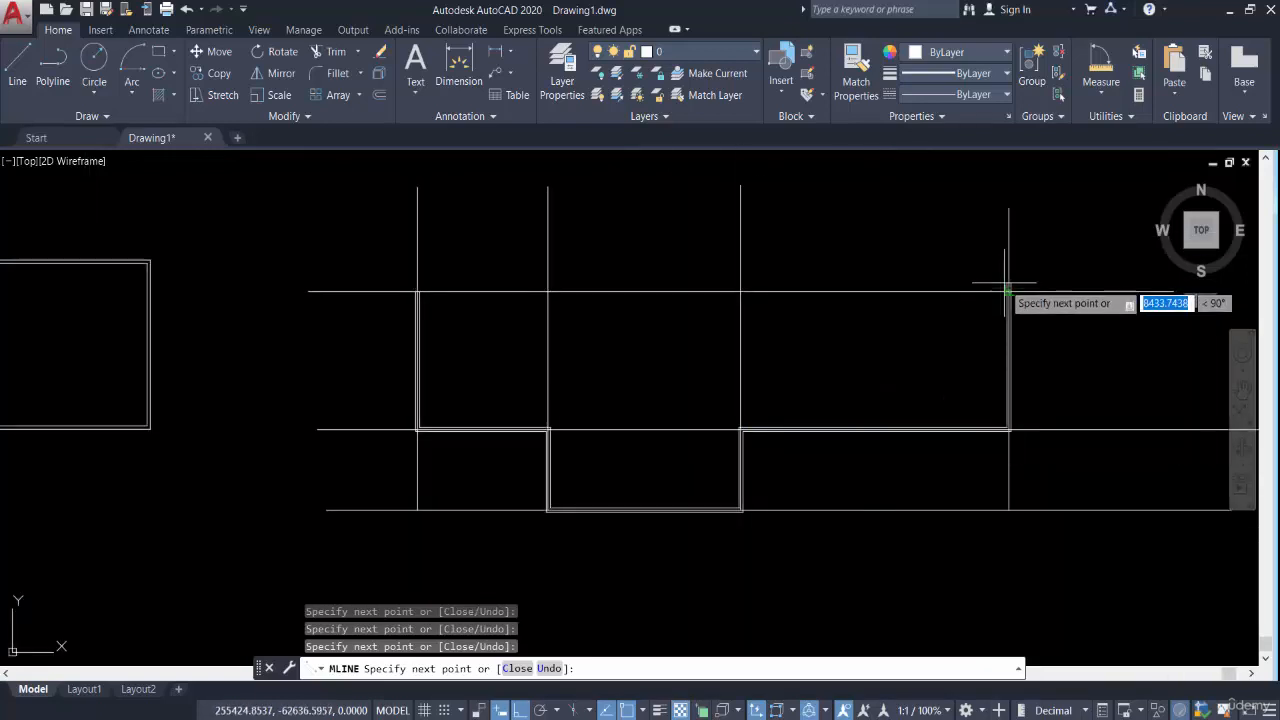
{"action": "left_click", "coordinate": [1007, 291]}
{"action": "scroll", "coordinate": [432, 291], "scroll_direction": "up", "scroll_amount": 3}
{"action": "scroll", "coordinate": [432, 290], "scroll_direction": "up", "scroll_amount": 2}
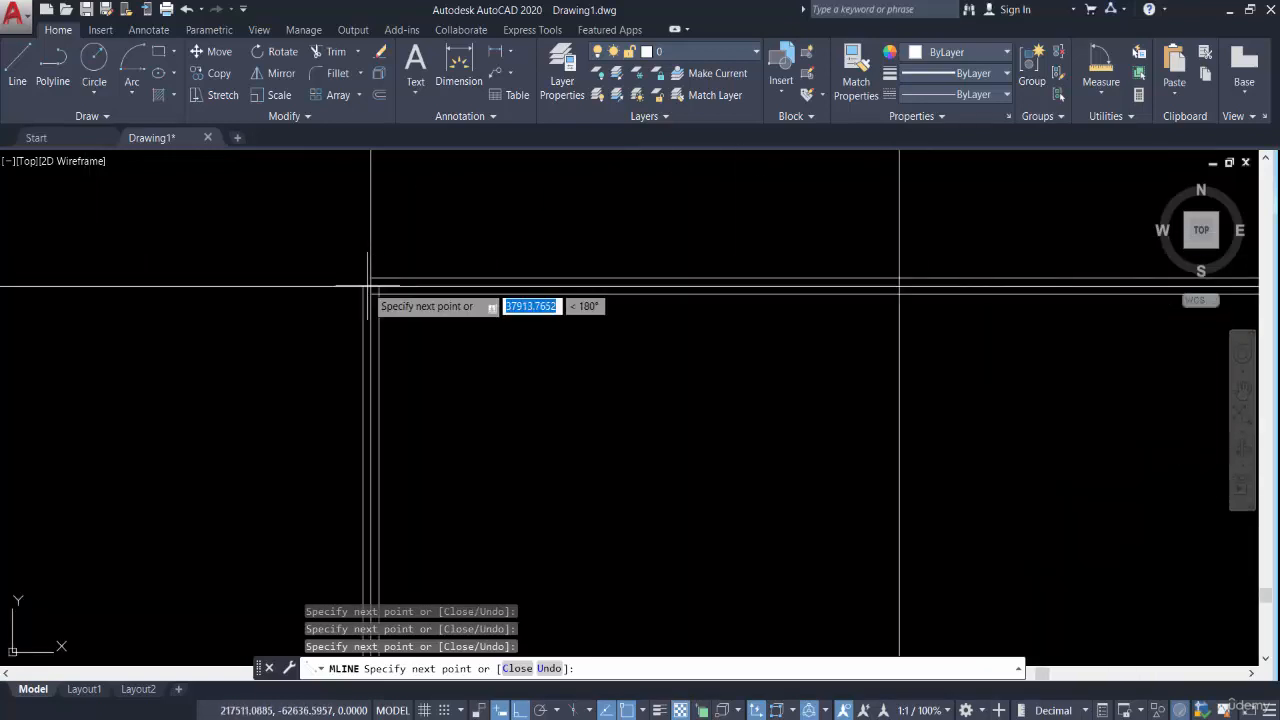
{"action": "left_click", "coordinate": [370, 287]}
{"action": "key", "text": "Escape"}
{"action": "key", "text": "Escape"}
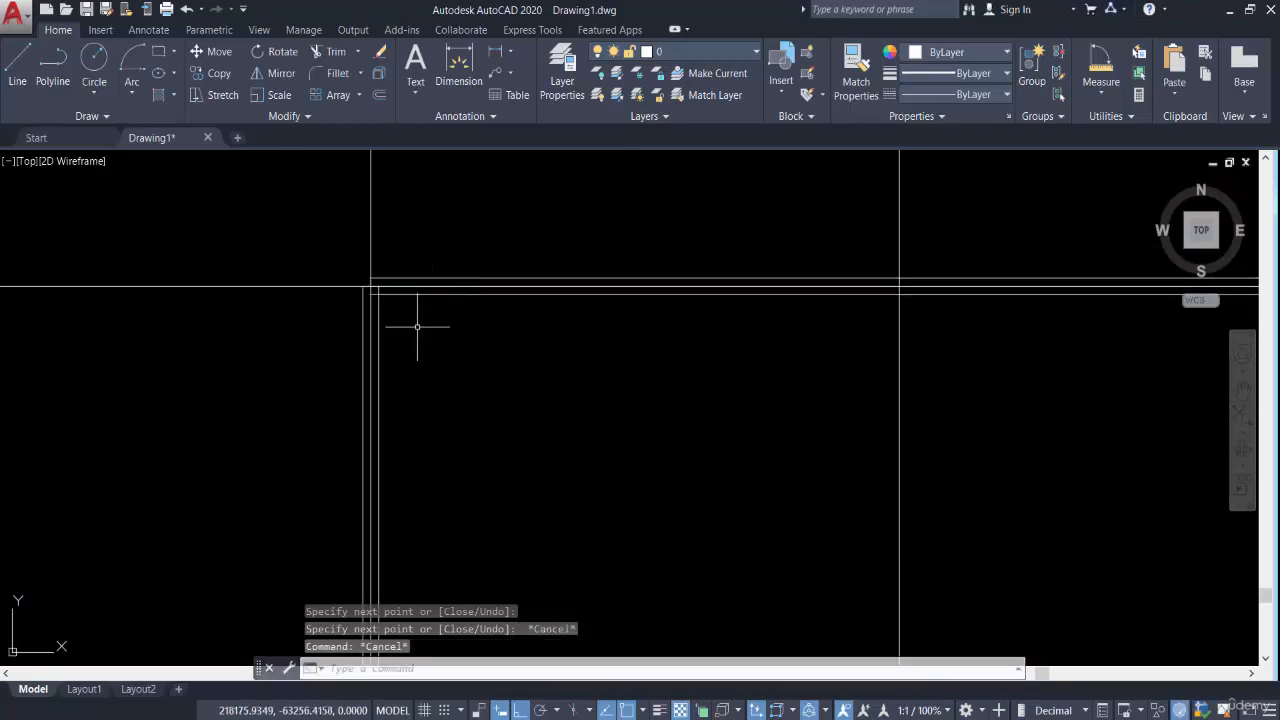
Step: Select the grid multiline and examine the position of its two parallel lines relative to the top grid line
{"action": "scroll", "coordinate": [599, 372], "scroll_direction": "down", "scroll_amount": 3}
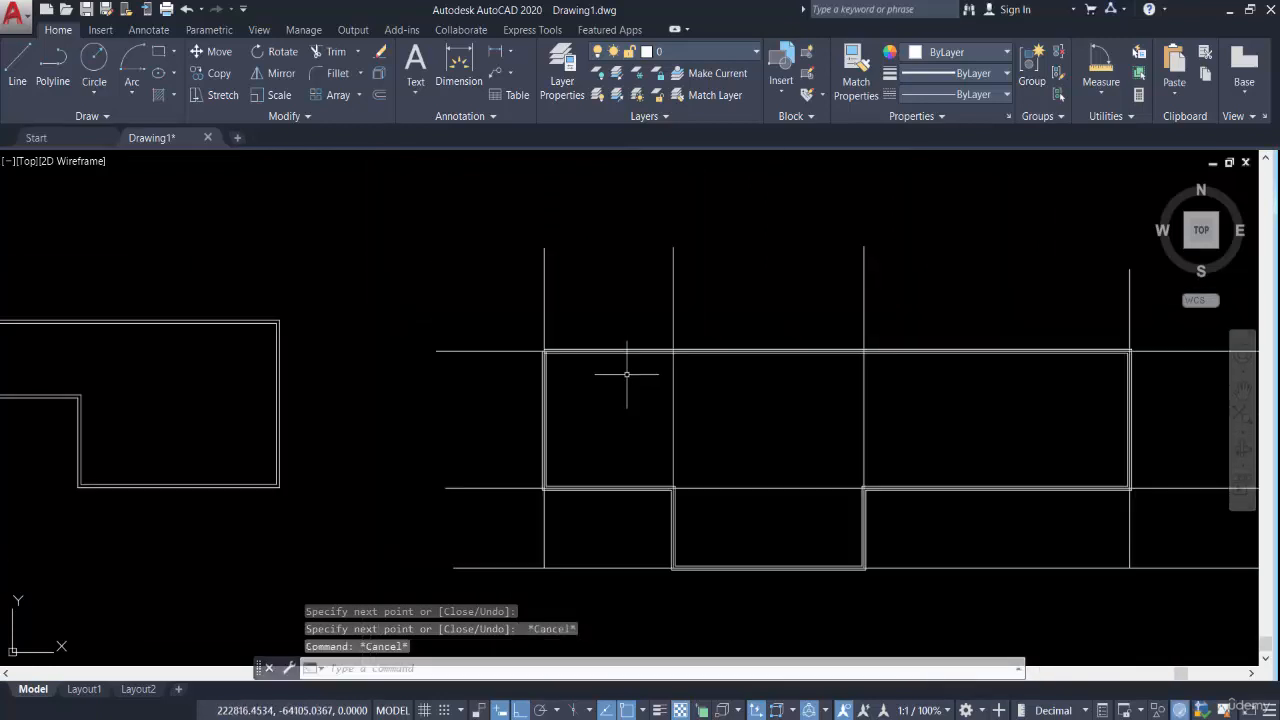
{"action": "middle_click_drag", "start_coordinate": [628, 374], "coordinate": [539, 366]}
{"action": "key", "text": "Escape"}
{"action": "scroll", "coordinate": [634, 334], "scroll_direction": "up", "scroll_amount": 5}
{"action": "key", "text": "Escape"}
{"action": "left_click", "coordinate": [680, 317]}
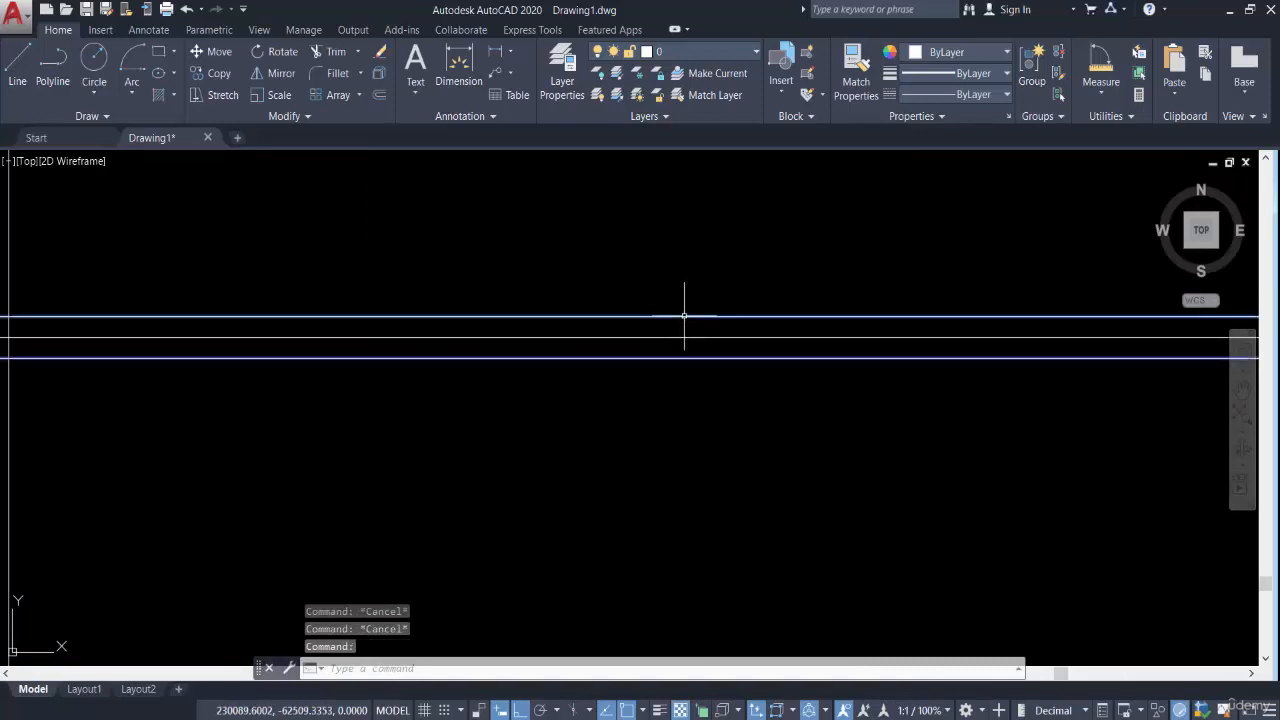
{"action": "scroll", "coordinate": [669, 360], "scroll_direction": "down", "scroll_amount": 4}
{"action": "scroll", "coordinate": [695, 390], "scroll_direction": "up", "scroll_amount": 4}
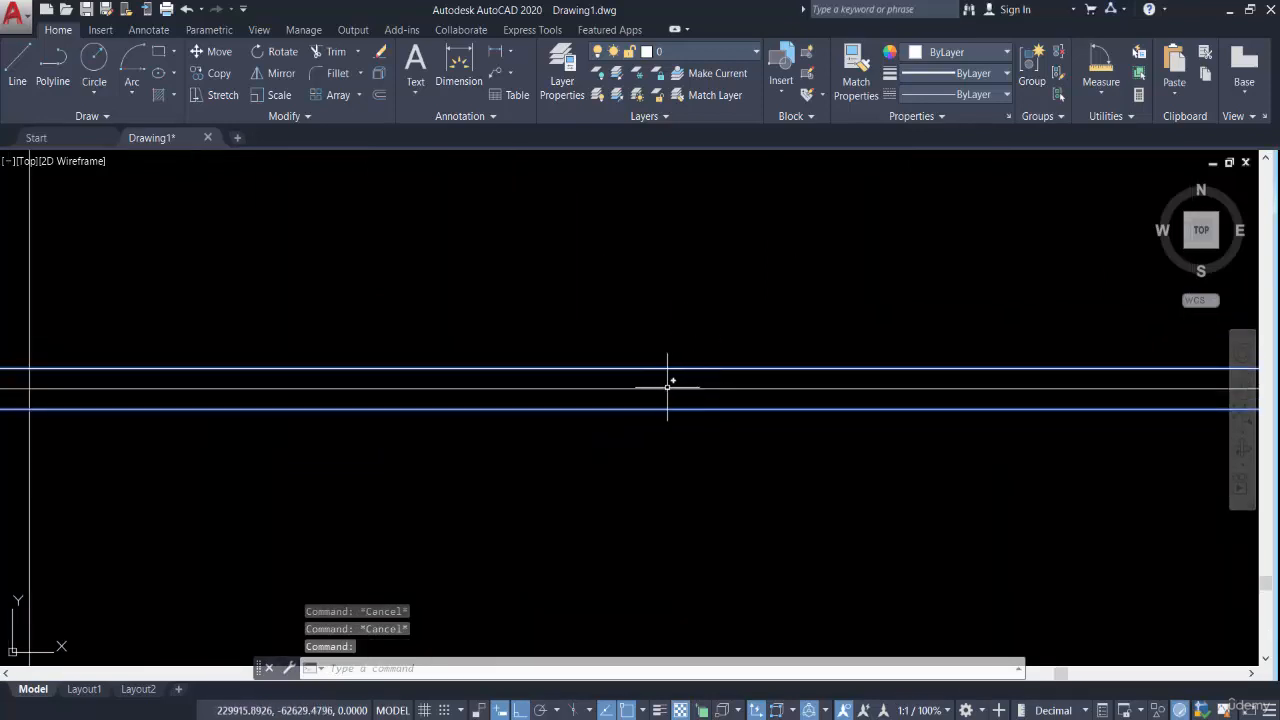
{"action": "scroll", "coordinate": [667, 391], "scroll_direction": "down", "scroll_amount": 4}
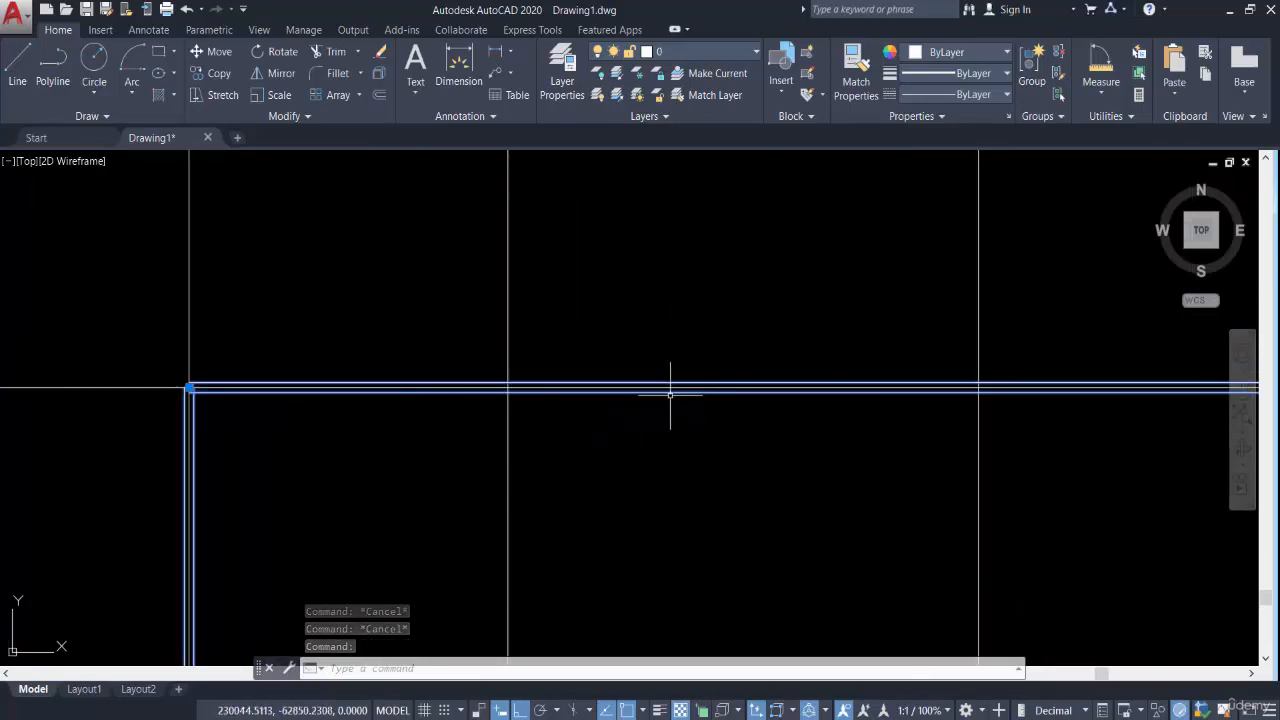
{"action": "scroll", "coordinate": [684, 386], "scroll_direction": "up", "scroll_amount": 2}
{"action": "scroll", "coordinate": [684, 385], "scroll_direction": "down", "scroll_amount": 2}
{"action": "middle_click_drag", "start_coordinate": [645, 389], "coordinate": [597, 385]}
{"action": "scroll", "coordinate": [655, 365], "scroll_direction": "up", "scroll_amount": 4}
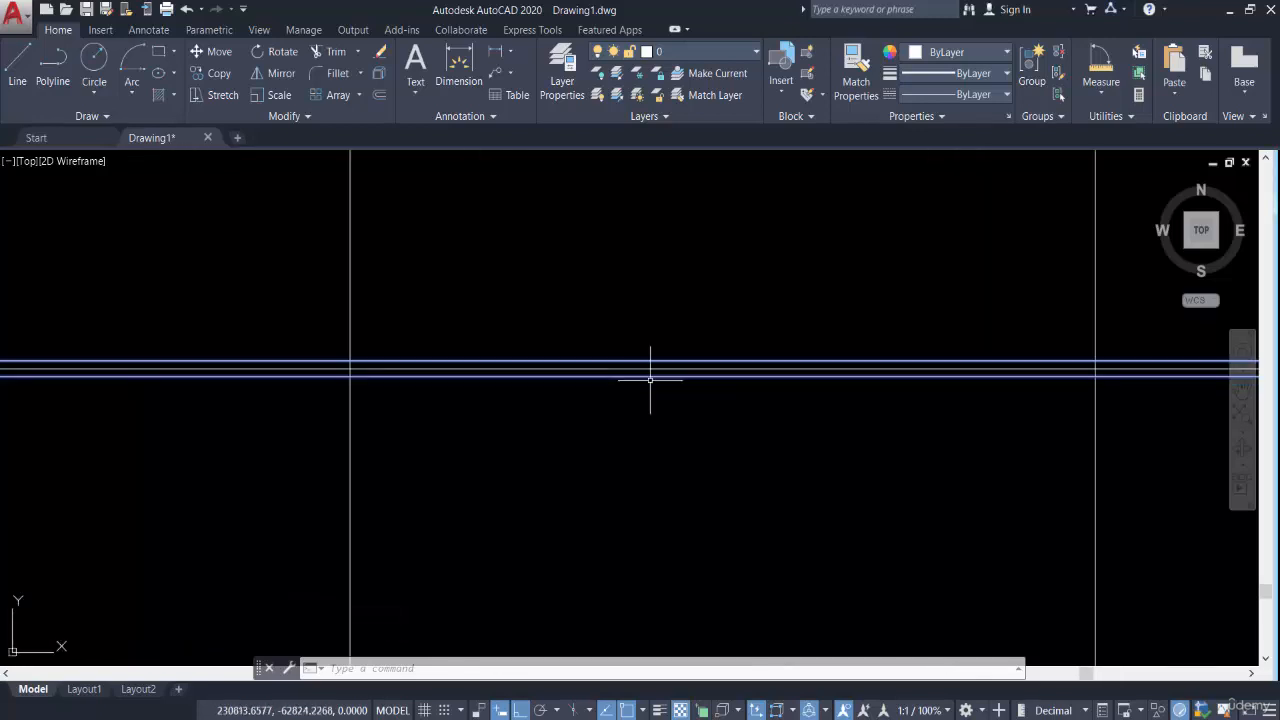
Step: Erase the selected multiline from the line grid
{"action": "key", "text": "Delete"}
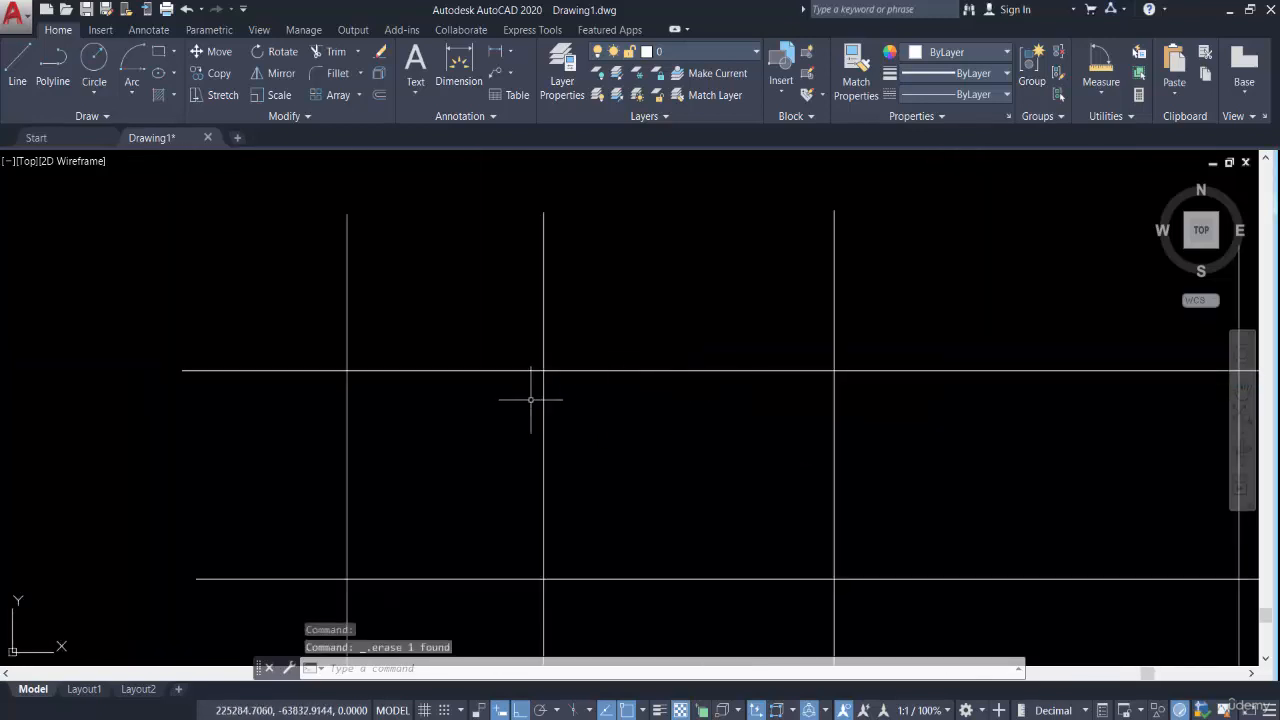
{"action": "key", "text": "Return"}
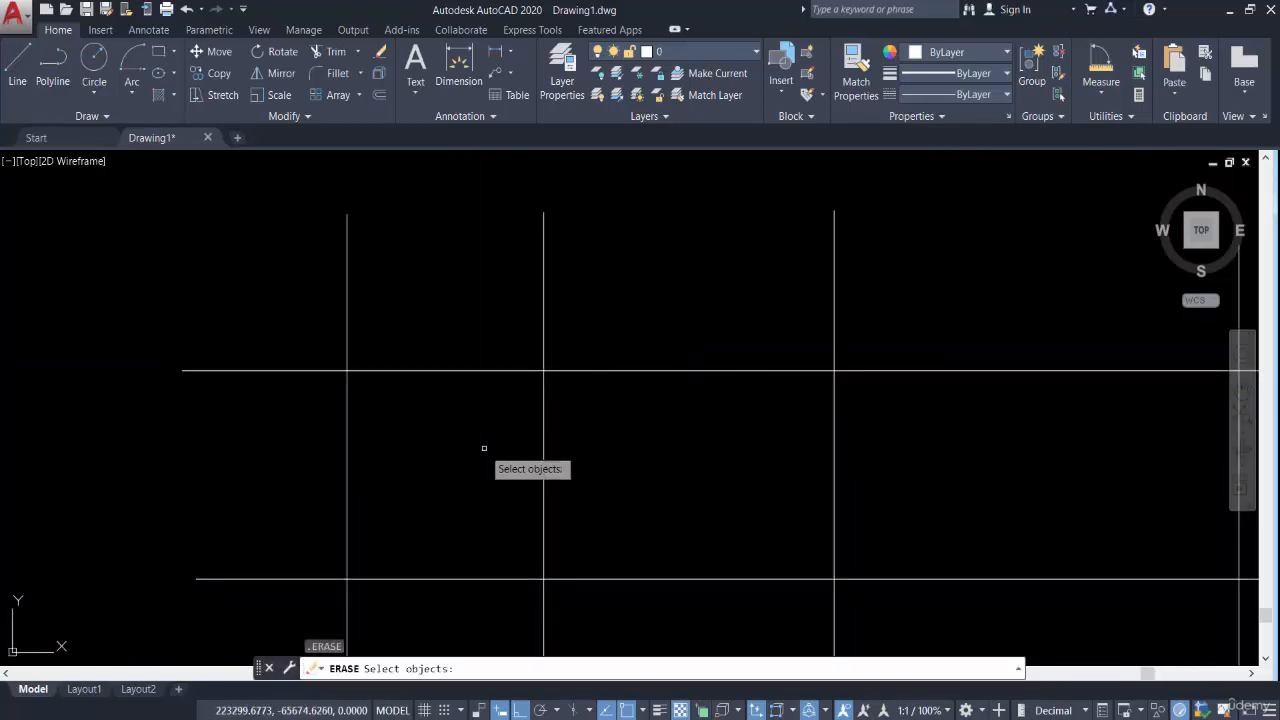
{"action": "key", "text": "Escape"}
Step: Start another multiline with its justification set to Bottom
{"action": "type", "text": "ml"}
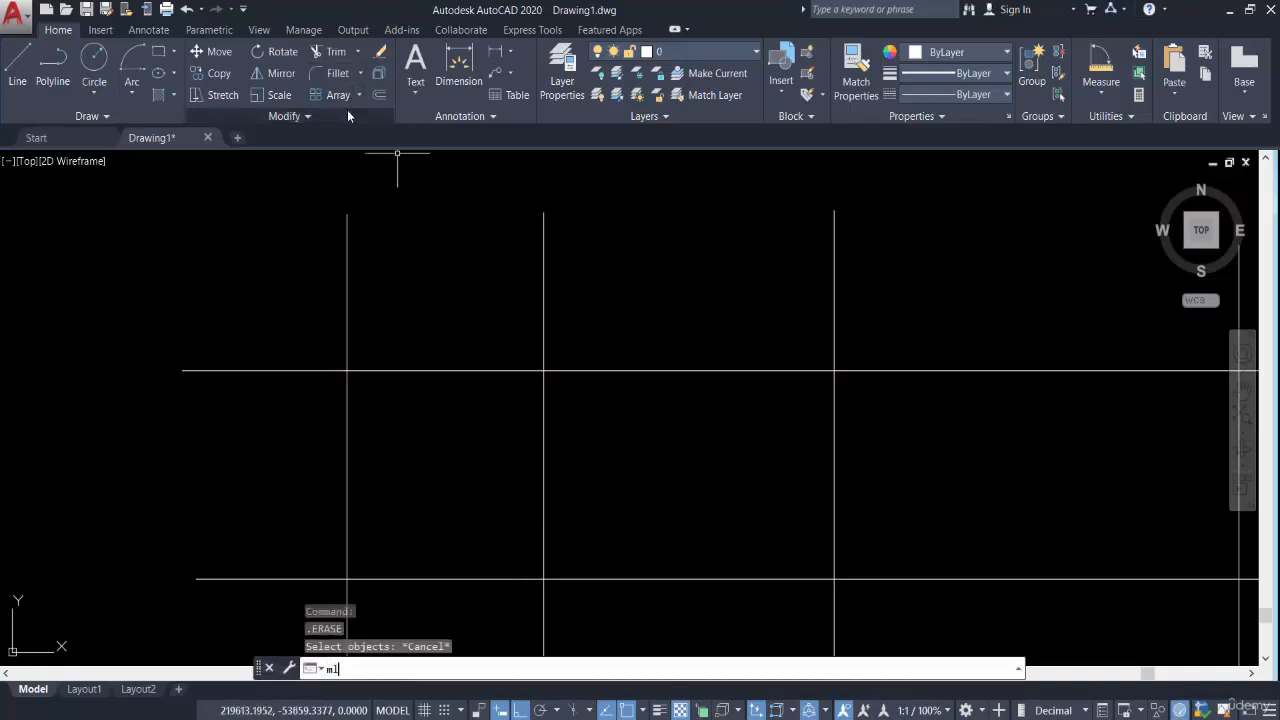
{"action": "key", "text": "Return"}
{"action": "left_click", "coordinate": [534, 669]}
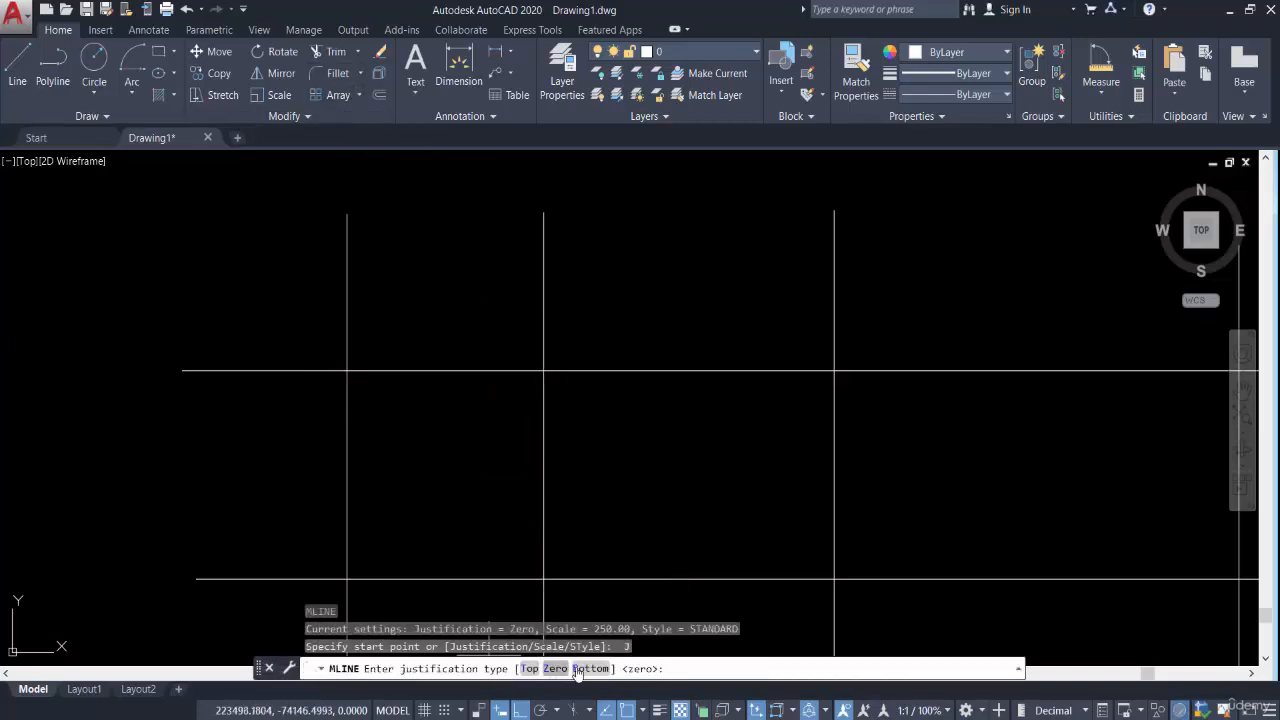
{"action": "left_click", "coordinate": [577, 670]}
Step: Trace the multiline from the top-left grid intersection down to the middle line, right to the second vertical, down to the bottom line, and right to the third vertical
{"action": "left_click", "coordinate": [347, 371]}
{"action": "middle_click_drag", "start_coordinate": [358, 551], "coordinate": [344, 424]}
{"action": "left_click", "coordinate": [335, 451]}
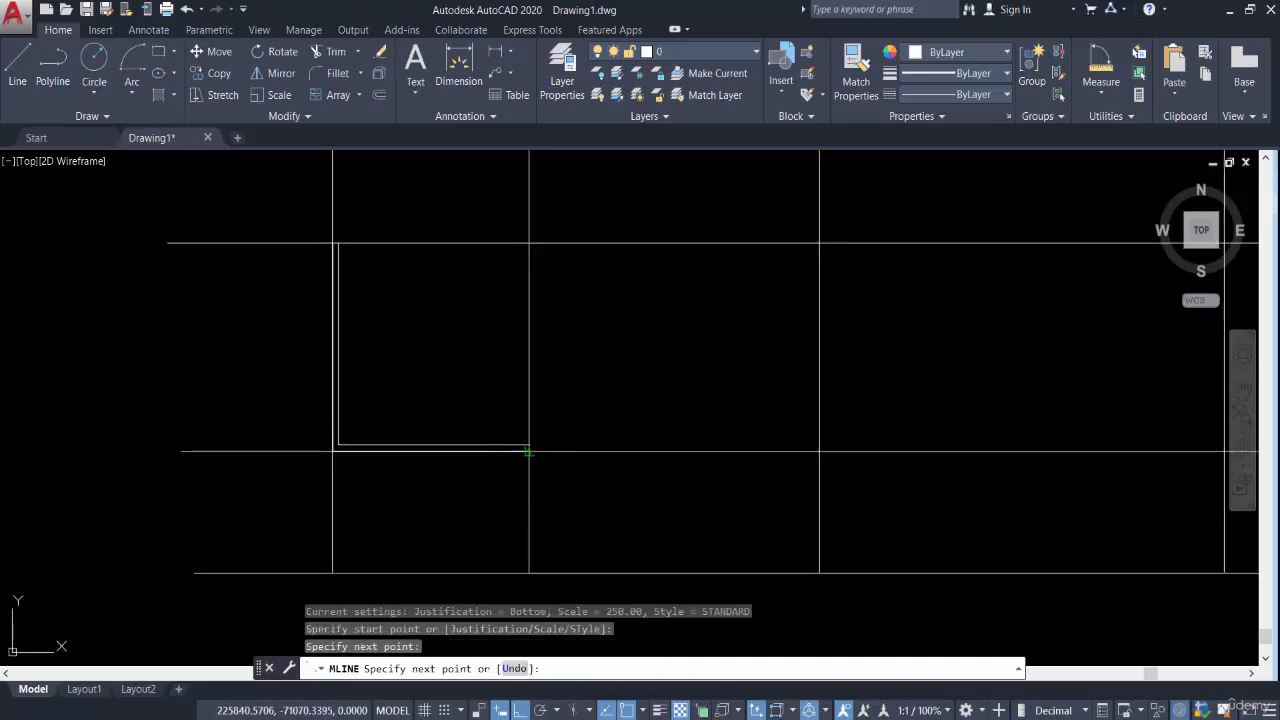
{"action": "left_click", "coordinate": [529, 451]}
{"action": "left_click", "coordinate": [529, 572]}
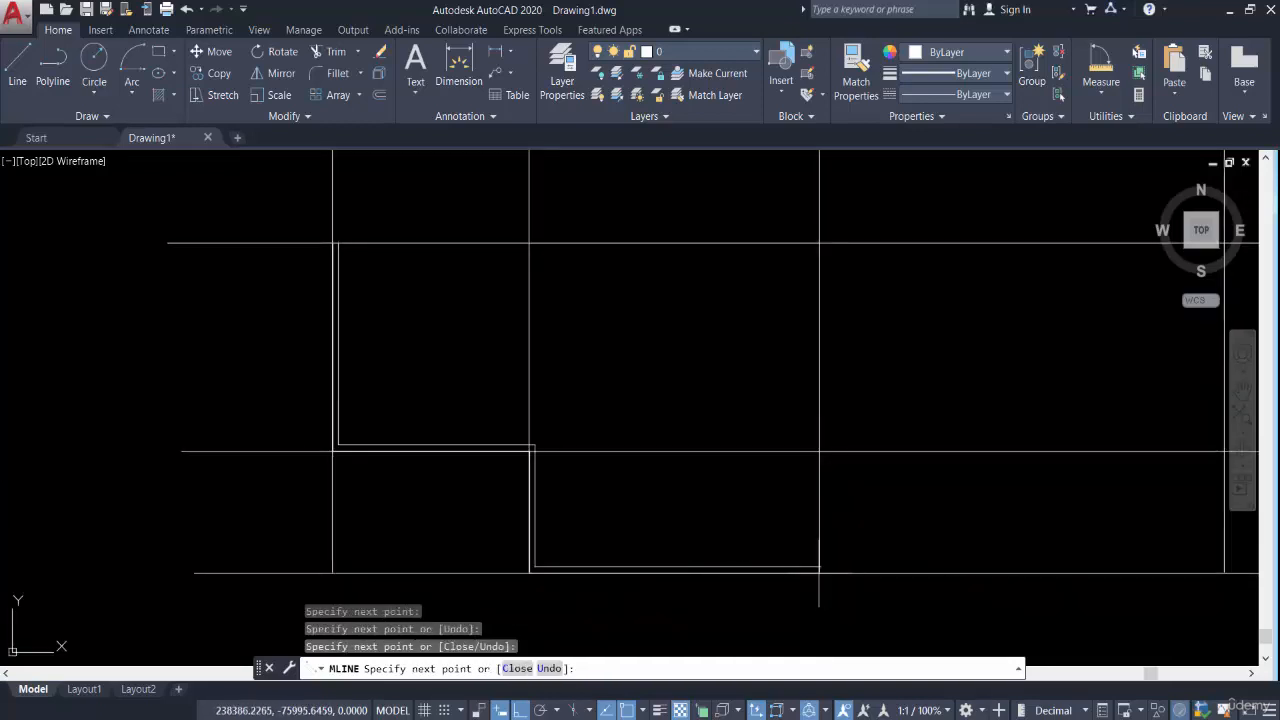
{"action": "left_click", "coordinate": [819, 573]}
Step: Continue the multiline up to the middle line, right to the fourth vertical and up to the top line, and close it
{"action": "scroll", "coordinate": [783, 592], "scroll_direction": "up", "scroll_amount": 5}
{"action": "middle_click_drag", "start_coordinate": [890, 466], "coordinate": [497, 517]}
{"action": "scroll", "coordinate": [527, 302], "scroll_direction": "down", "scroll_amount": 5}
{"action": "middle_click_drag", "start_coordinate": [535, 349], "coordinate": [545, 366]}
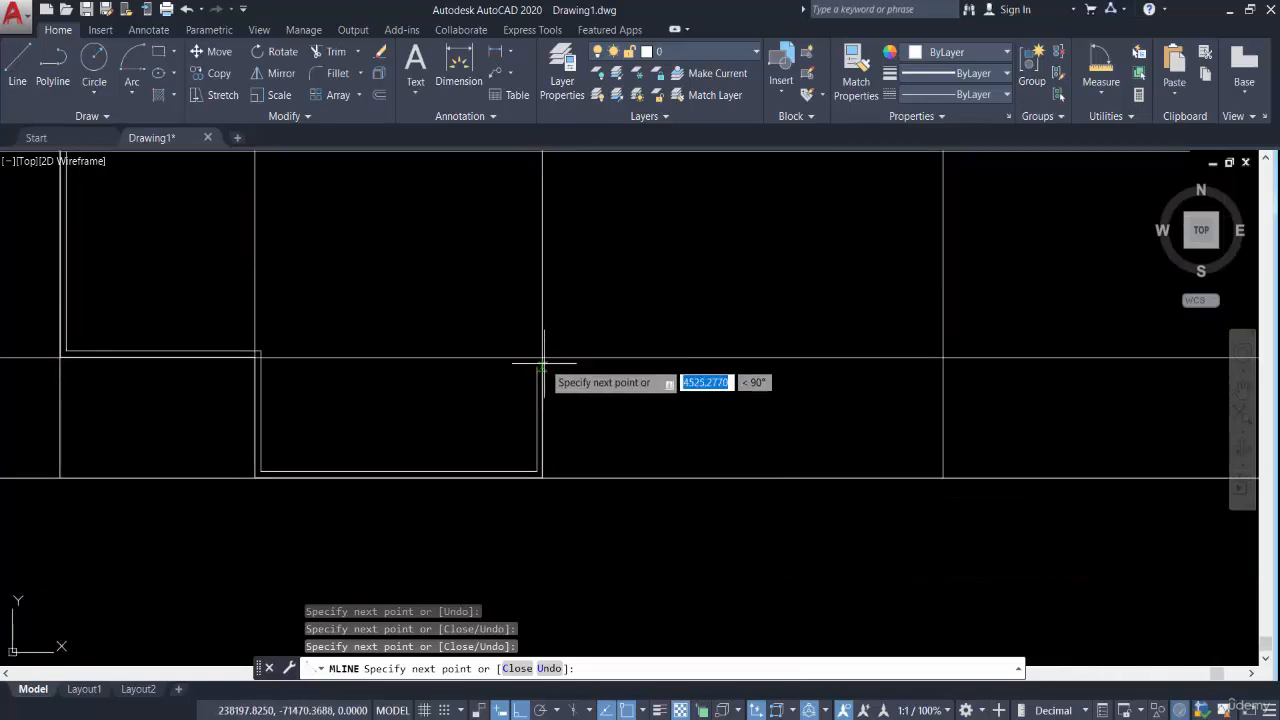
{"action": "left_click", "coordinate": [941, 356]}
{"action": "middle_click_drag", "start_coordinate": [943, 320], "coordinate": [928, 434]}
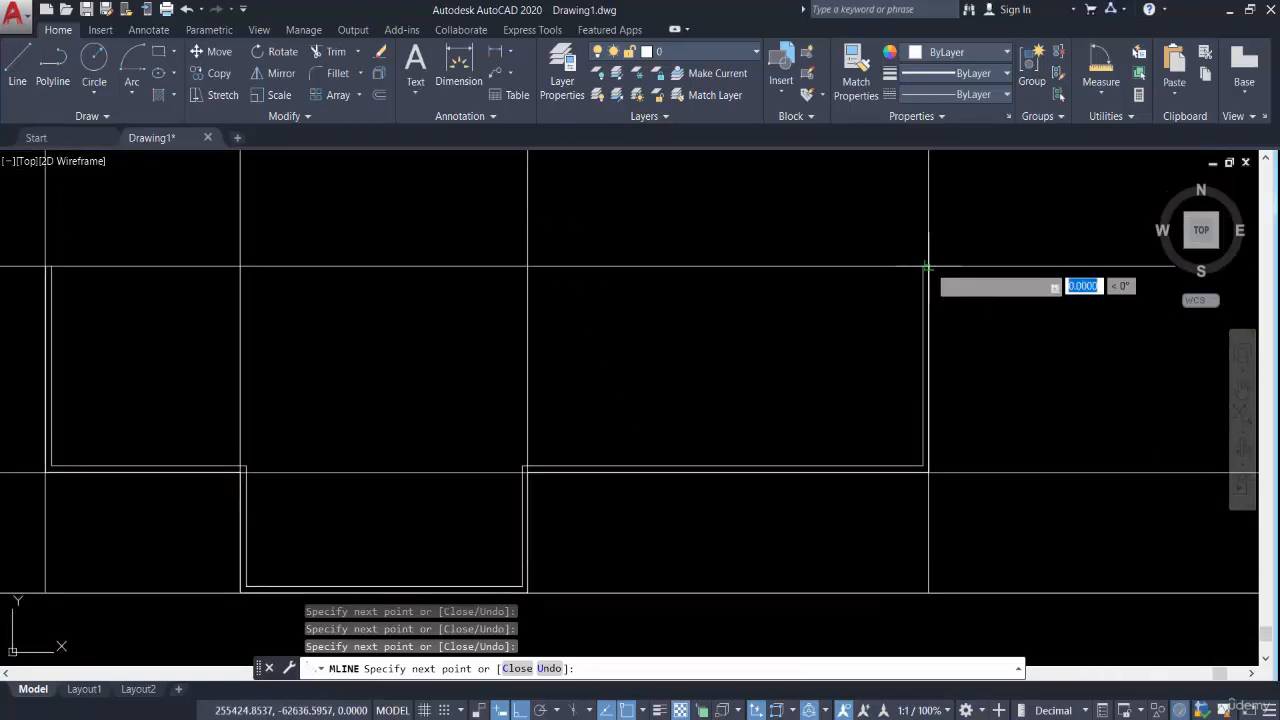
{"action": "left_click", "coordinate": [928, 268]}
{"action": "type", "text": "c"}
{"action": "key", "text": "Return"}
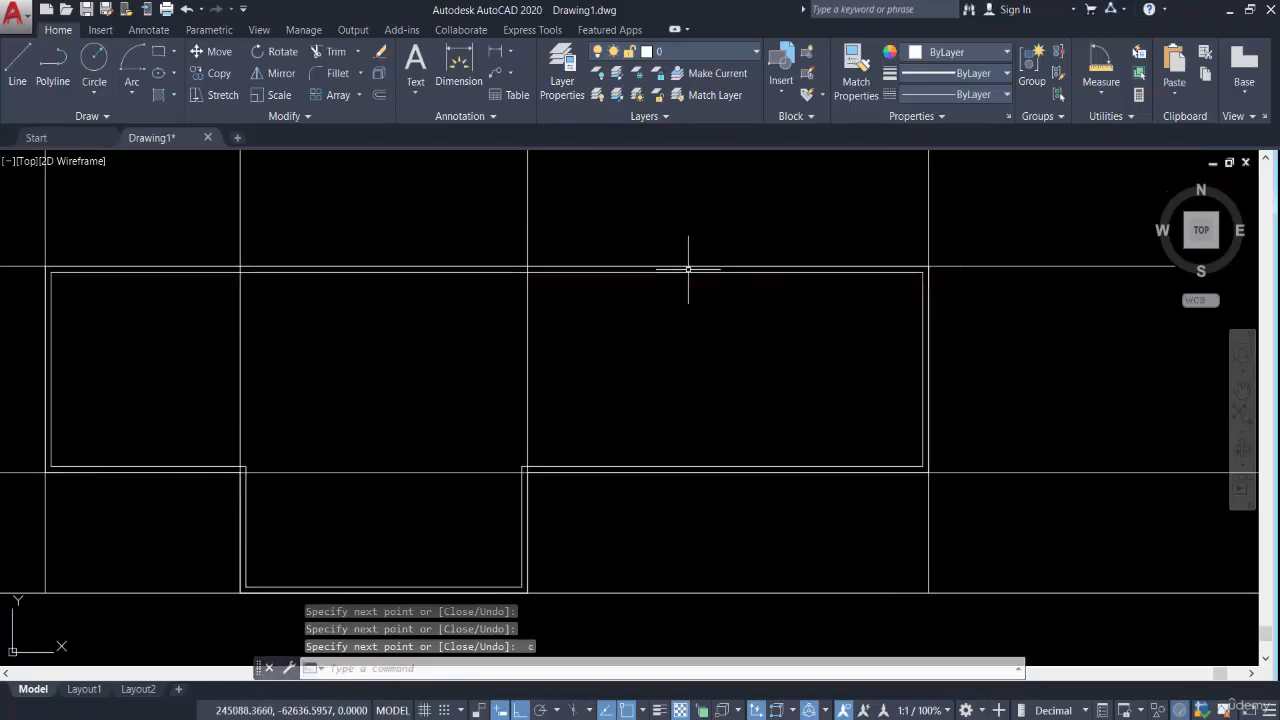
Step: Select the closed grid multiline to examine where its vertices lie on the reference lines, and clear the selection
{"action": "scroll", "coordinate": [651, 329], "scroll_direction": "down", "scroll_amount": 2}
{"action": "key", "text": "Escape"}
{"action": "scroll", "coordinate": [666, 411], "scroll_direction": "up", "scroll_amount": 2}
{"action": "left_click", "coordinate": [652, 406]}
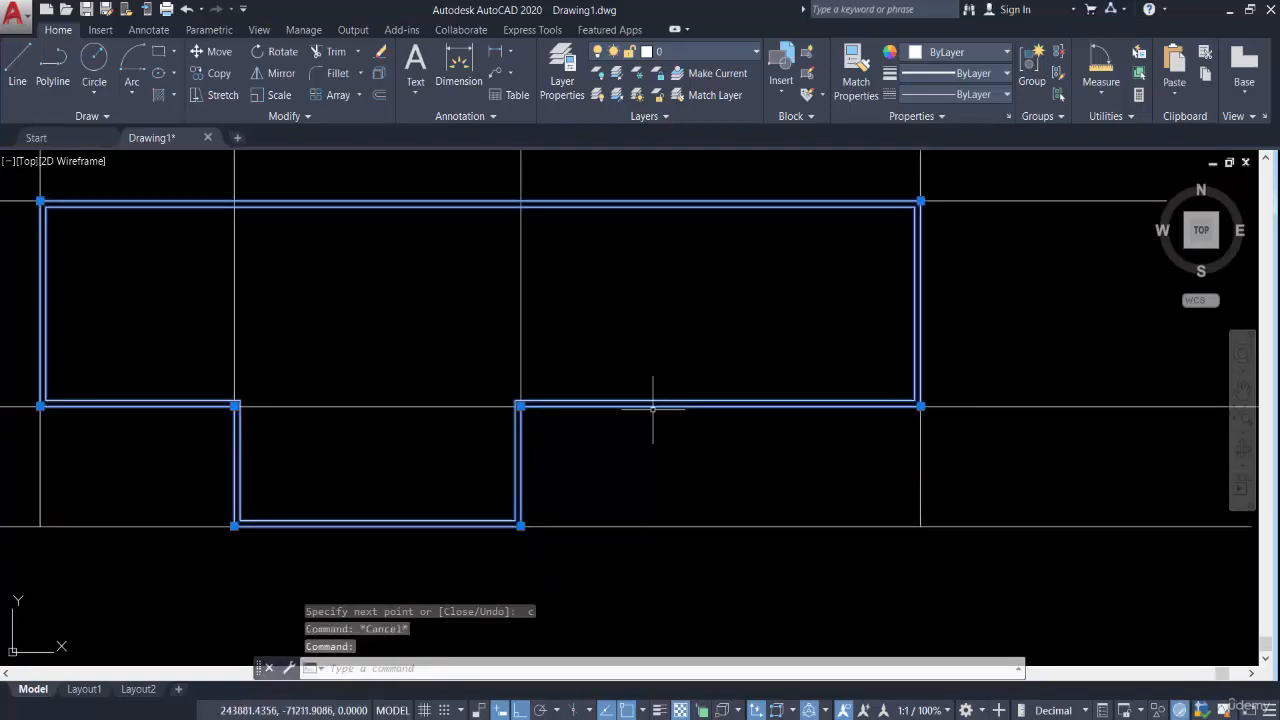
{"action": "scroll", "coordinate": [652, 406], "scroll_direction": "down", "scroll_amount": 2}
{"action": "key", "text": "Escape"}
Step: Examine the position of the multiline's parallel lines relative to the grid lines, and view the separate stepped outline beside the grid
{"action": "scroll", "coordinate": [509, 391], "scroll_direction": "up", "scroll_amount": 2}
{"action": "scroll", "coordinate": [646, 380], "scroll_direction": "down", "scroll_amount": 2}
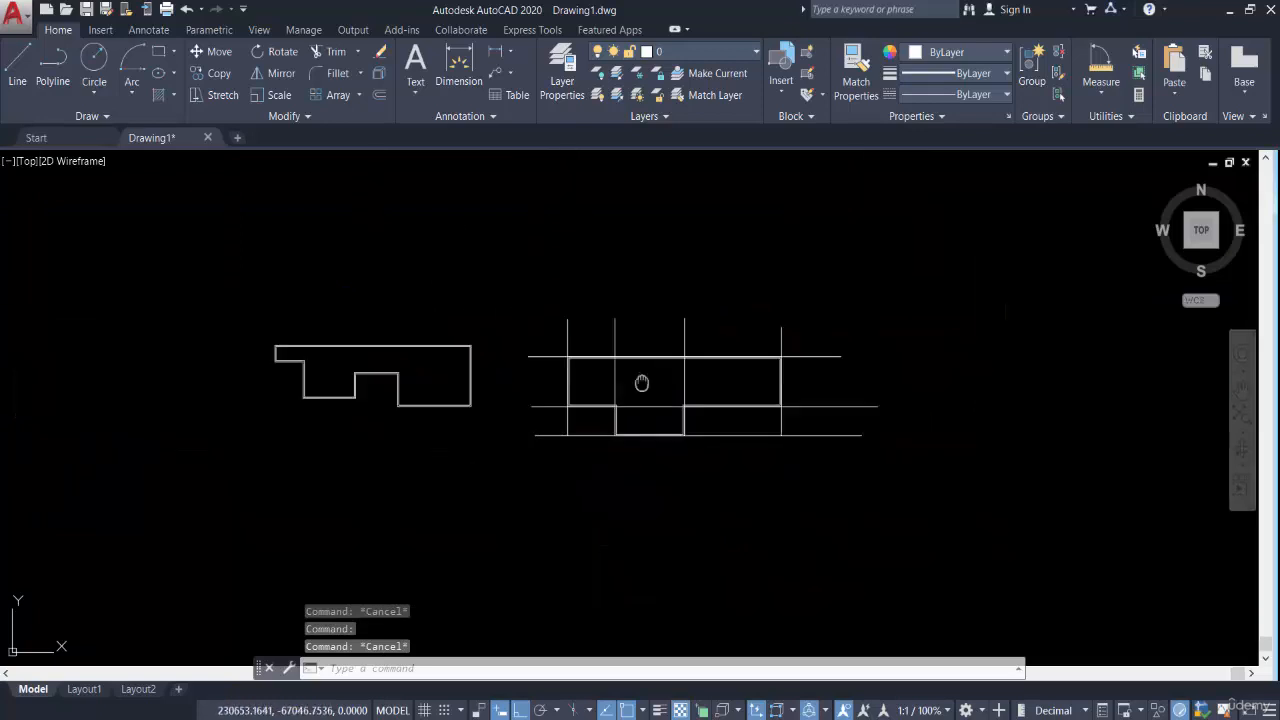
{"action": "scroll", "coordinate": [623, 409], "scroll_direction": "up", "scroll_amount": 3}
{"action": "key", "text": "Escape"}
{"action": "scroll", "coordinate": [303, 417], "scroll_direction": "down", "scroll_amount": 1}
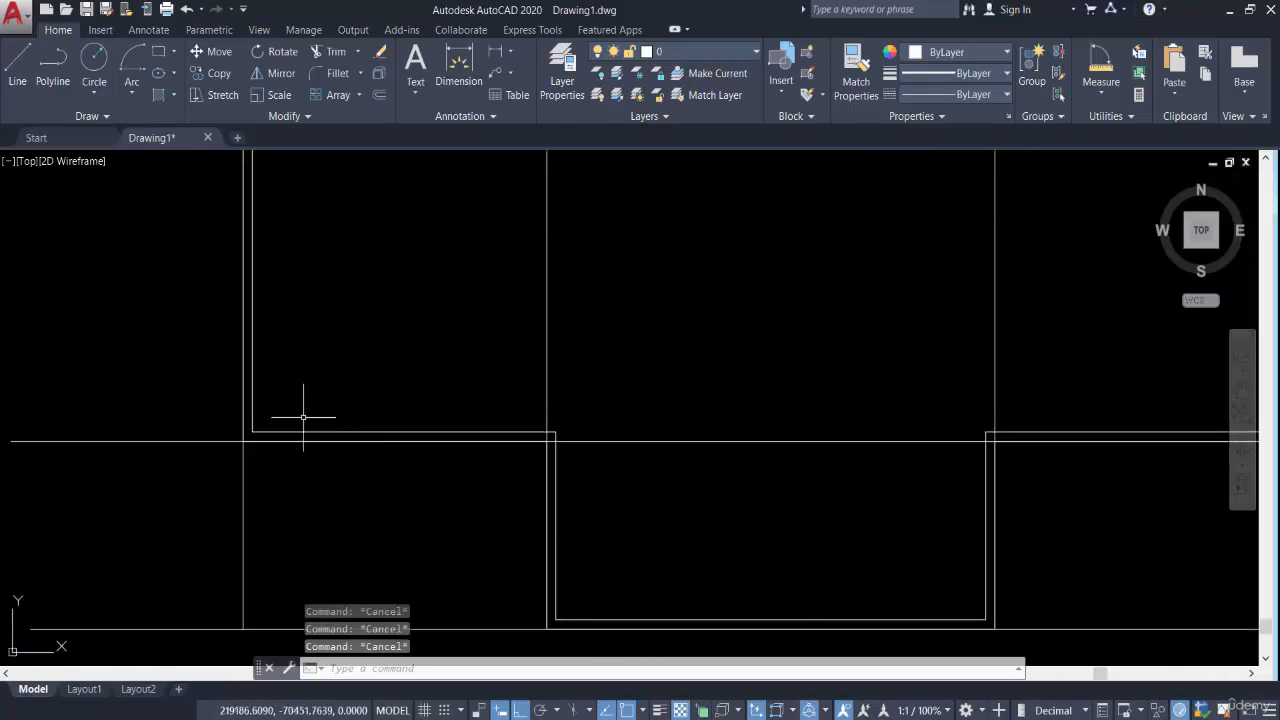
{"action": "scroll", "coordinate": [429, 386], "scroll_direction": "down", "scroll_amount": 2}
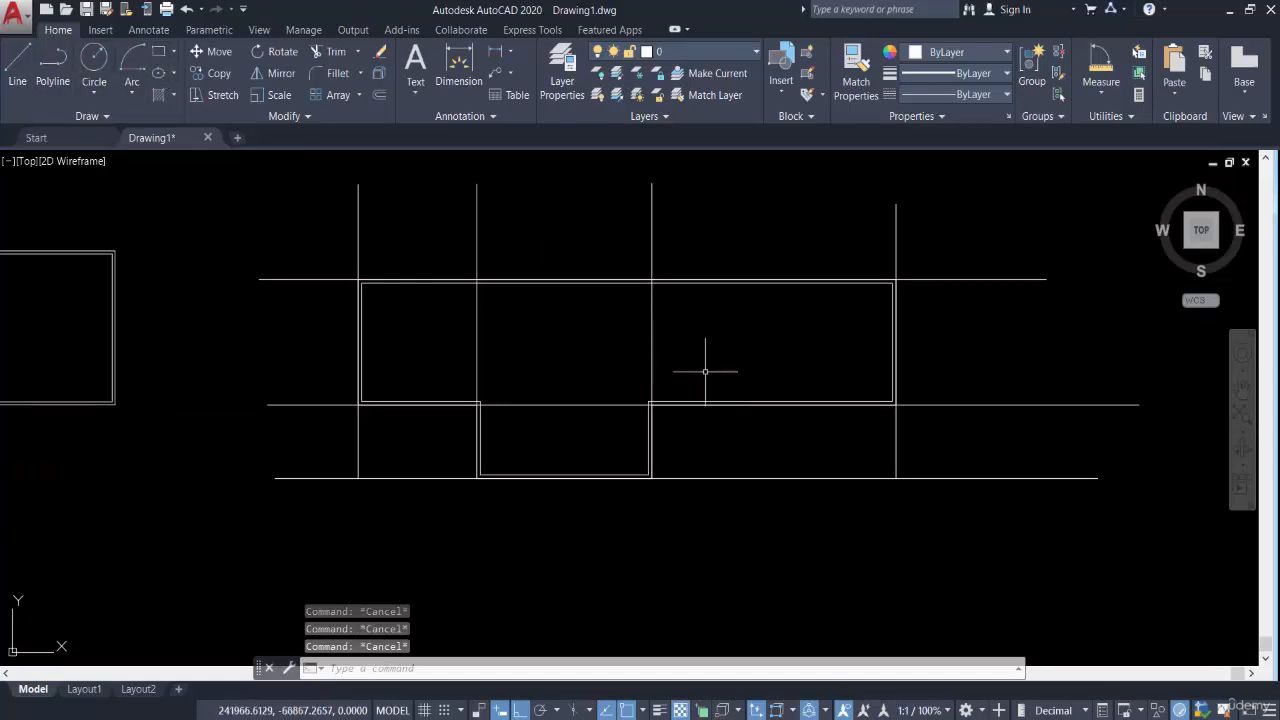
{"action": "scroll", "coordinate": [433, 342], "scroll_direction": "up", "scroll_amount": 2}
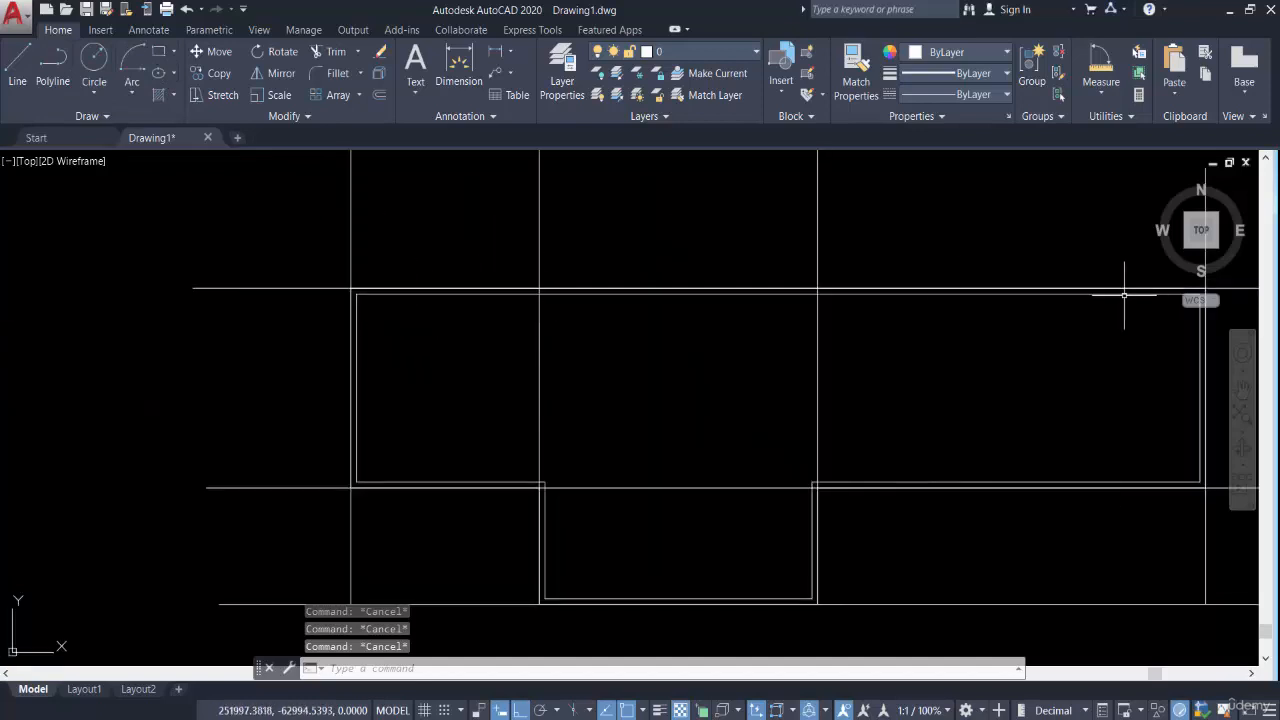
{"action": "middle_click_drag", "start_coordinate": [956, 446], "coordinate": [797, 463]}
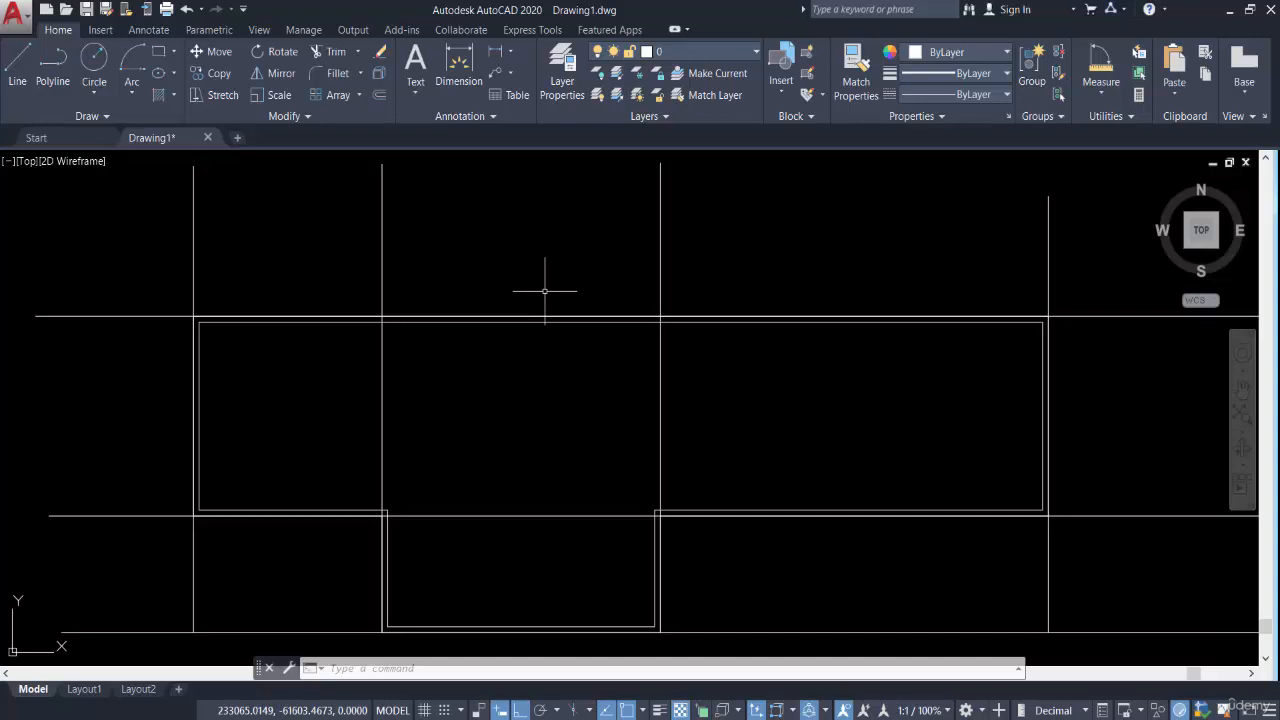
{"action": "scroll", "coordinate": [549, 365], "scroll_direction": "down", "scroll_amount": 3}
{"action": "middle_click_drag", "start_coordinate": [268, 407], "coordinate": [409, 424]}
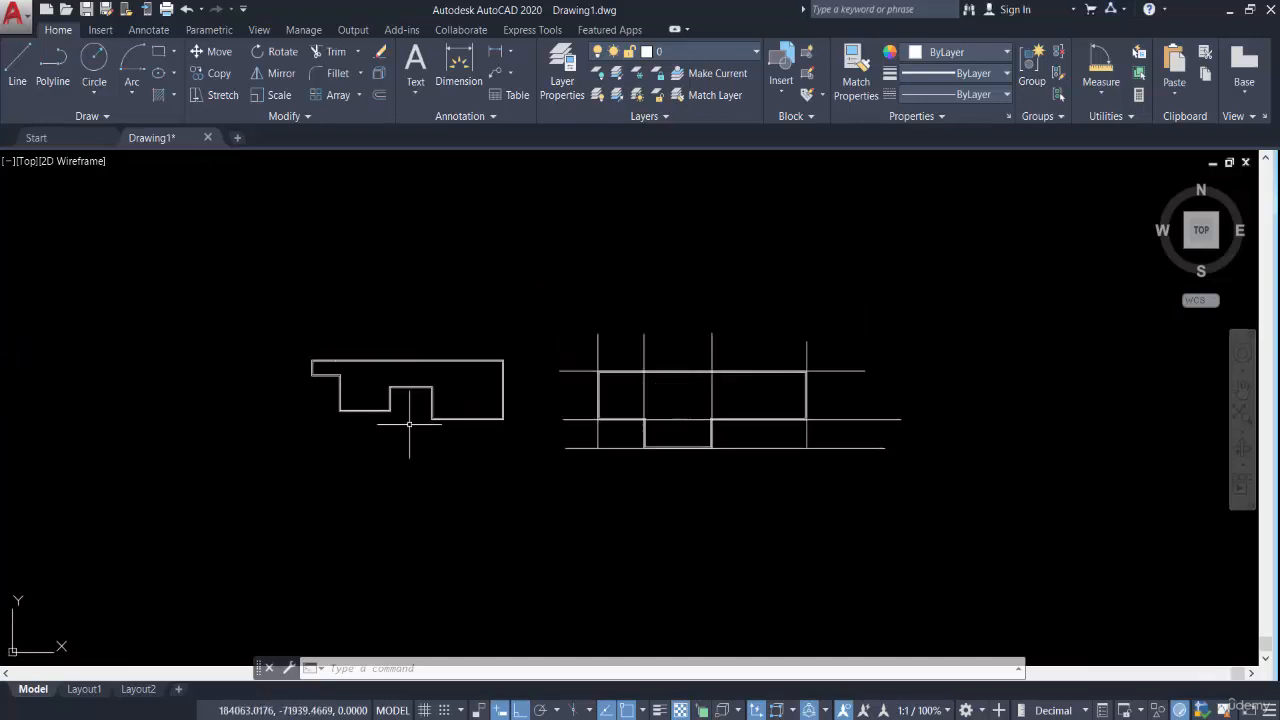
{"action": "scroll", "coordinate": [413, 411], "scroll_direction": "up", "scroll_amount": 2}
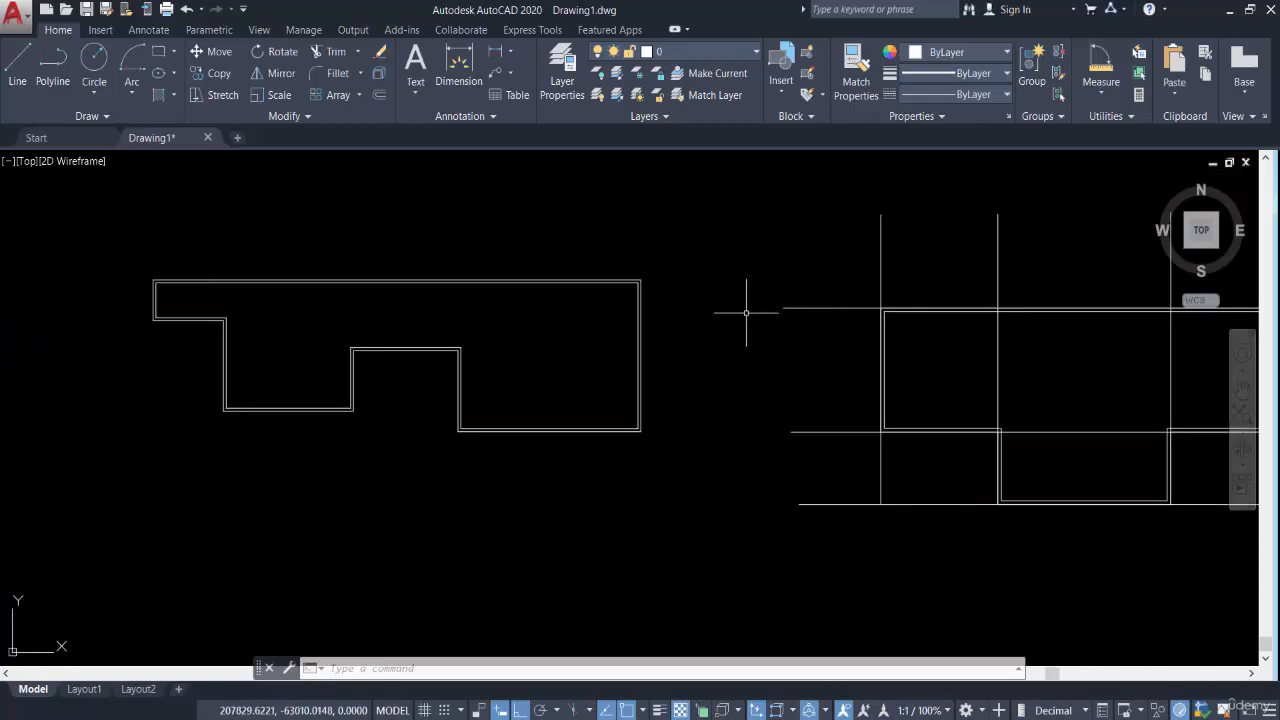